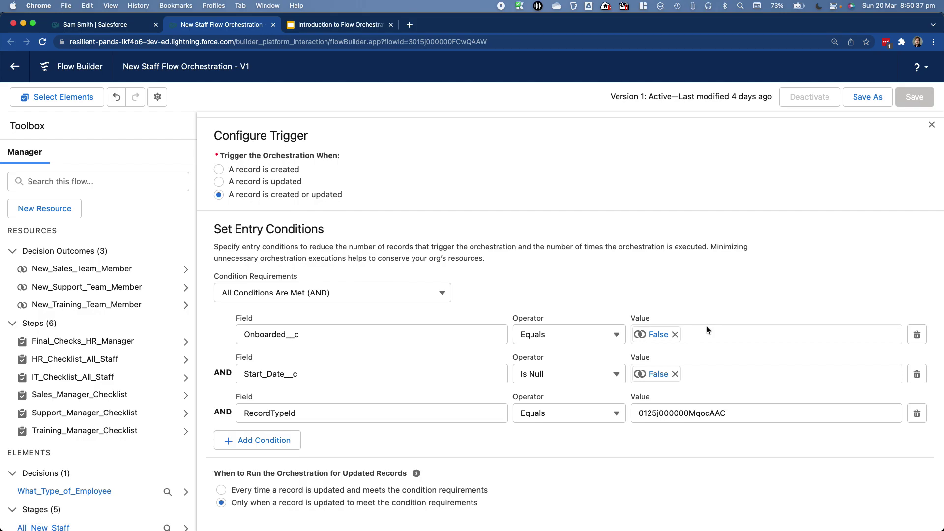
Review the orchestration's trigger object, trigger setting and entry conditions, then close the start configuration.
scroll(707, 329, "up", 1)
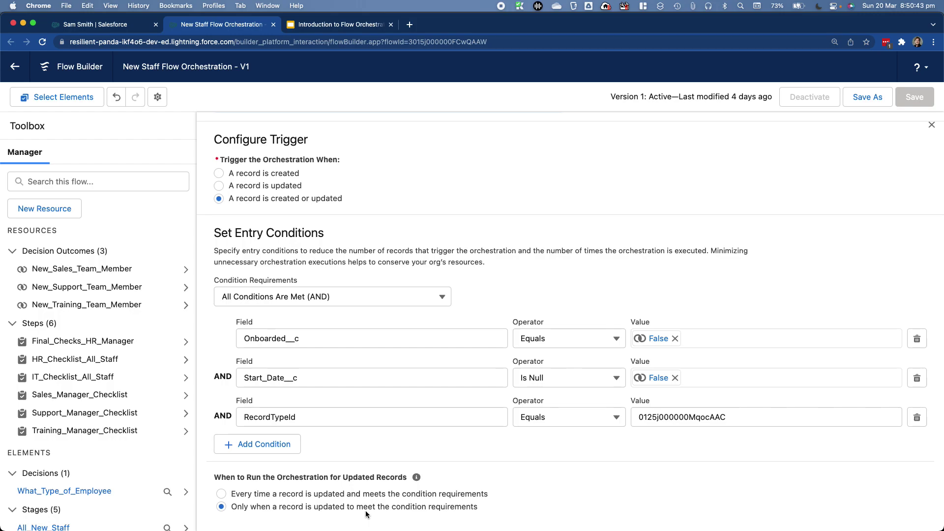
scroll(366, 513, "up", 3)
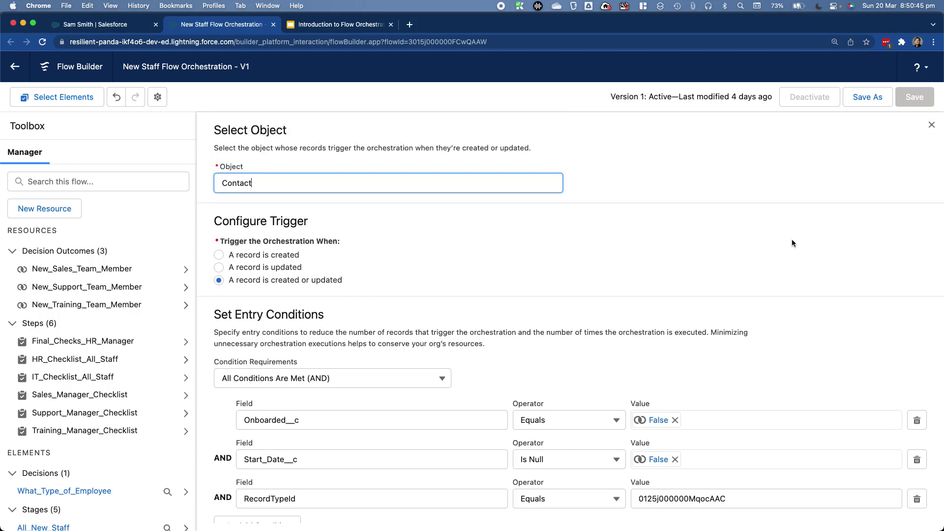
left_click(931, 127)
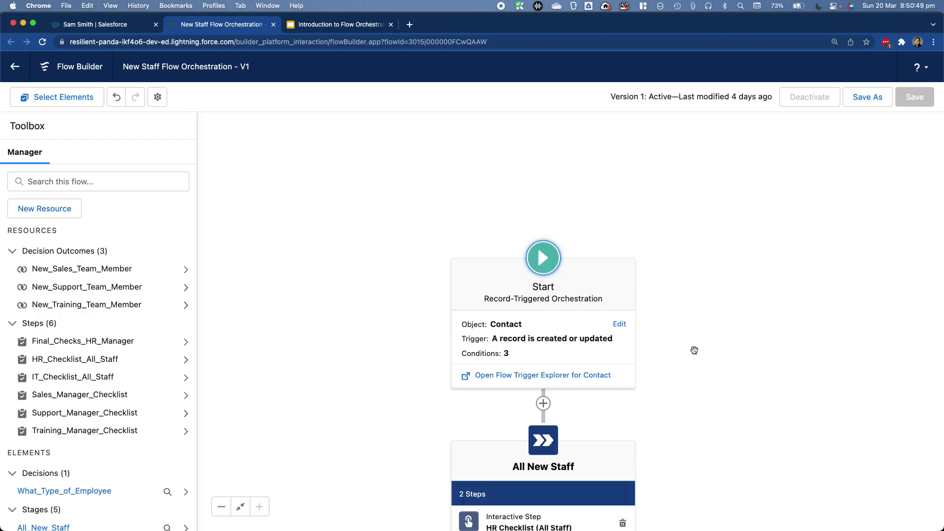
Open the All New Staff stage and examine its label, API name, description and exit condition options.
left_click_drag(694, 350, 722, 351)
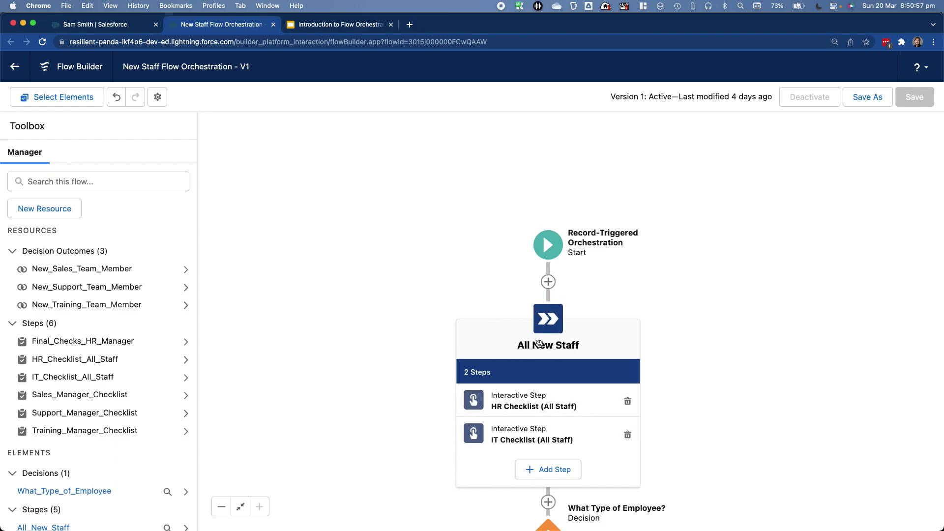
left_click(545, 321)
left_click(557, 433)
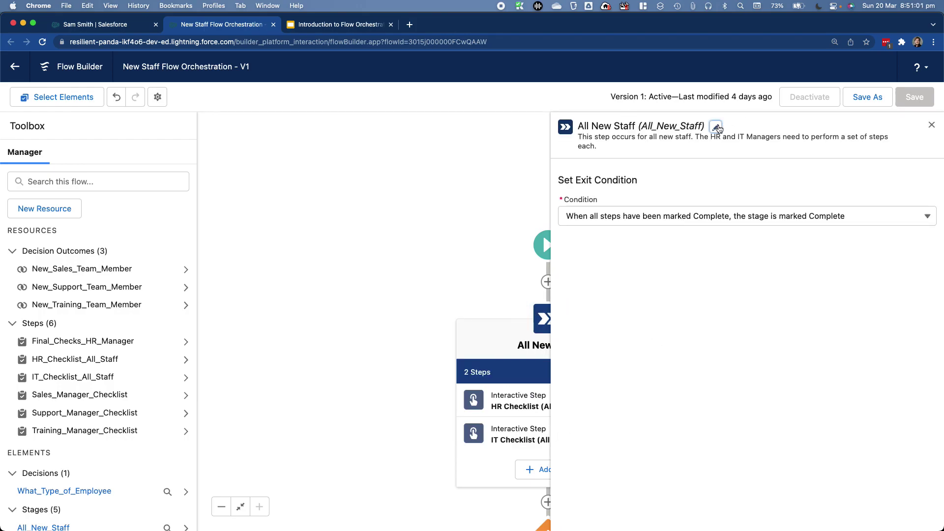
left_click(718, 129)
left_click_drag(651, 189, 506, 200)
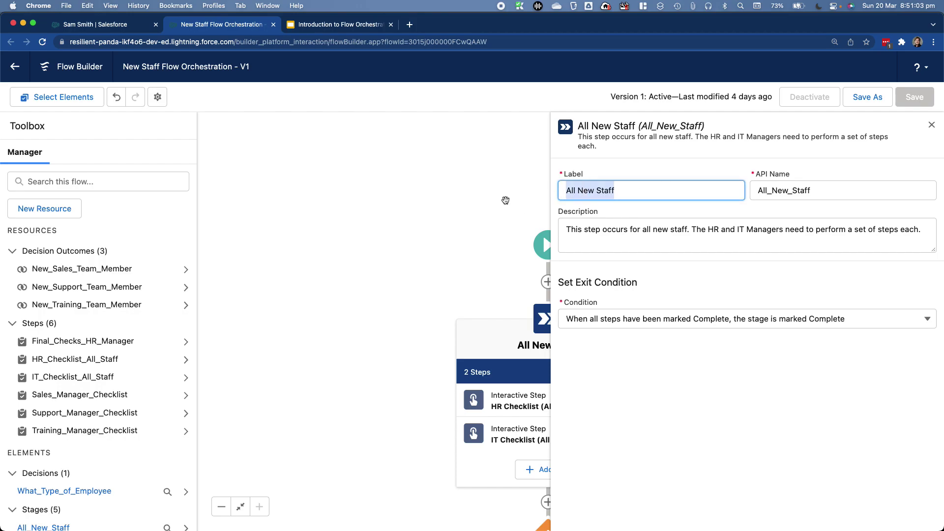
left_click(822, 191)
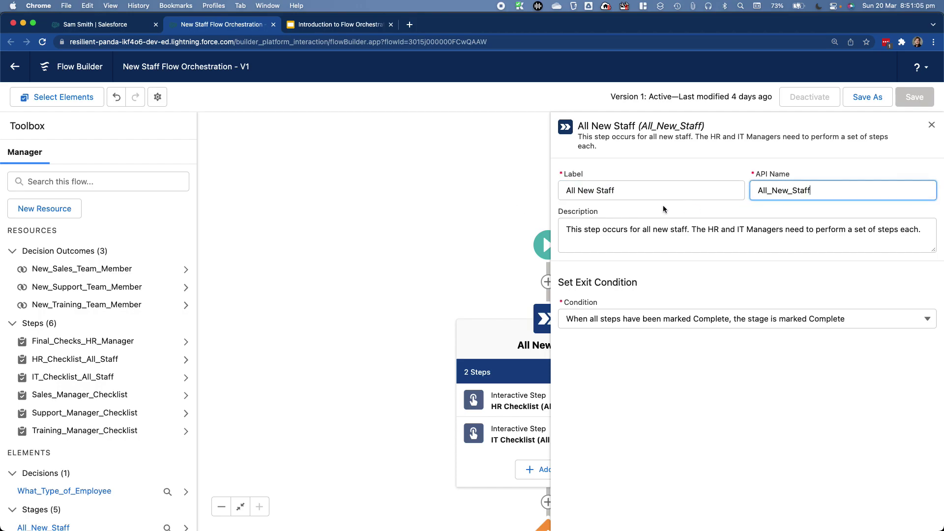
left_click(695, 242)
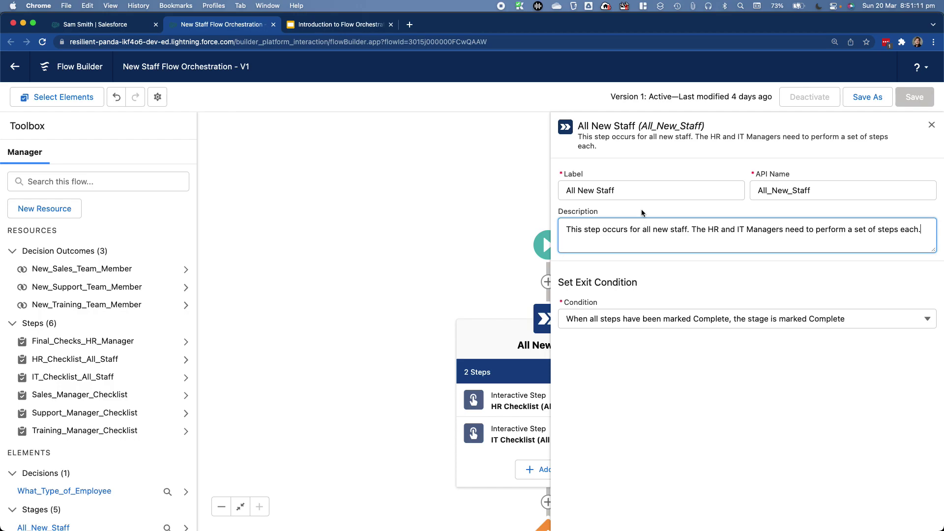
left_click(607, 332)
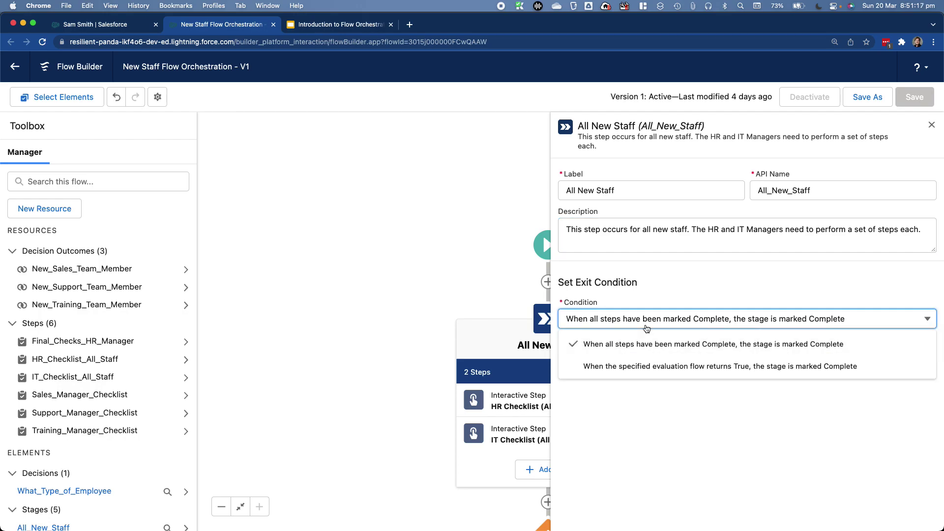
left_click(473, 295)
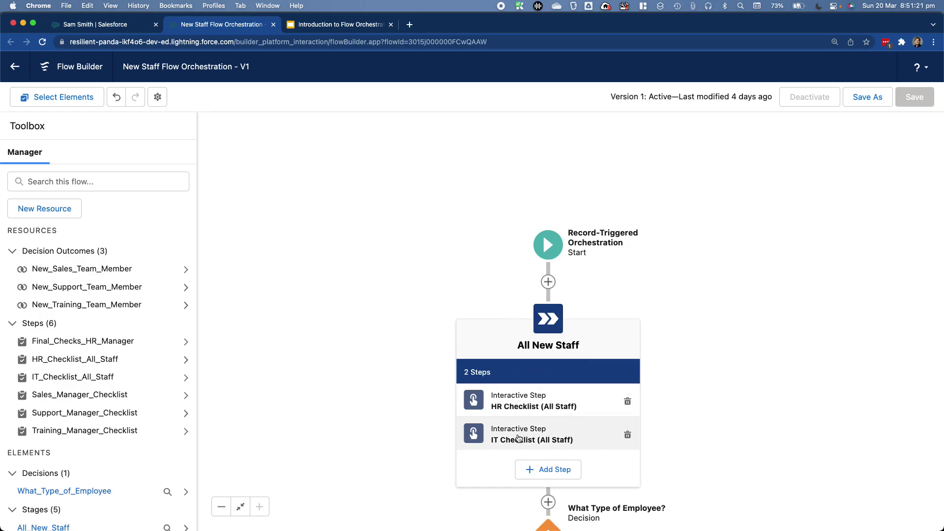
Reopen the All New Staff stage, review the available exit conditions again, and close it without changing anything.
left_click(547, 319)
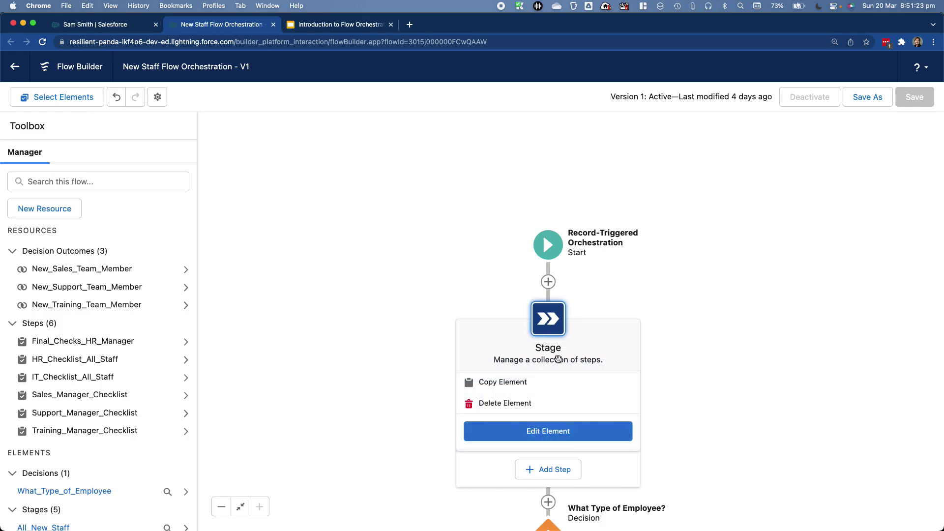
left_click(548, 433)
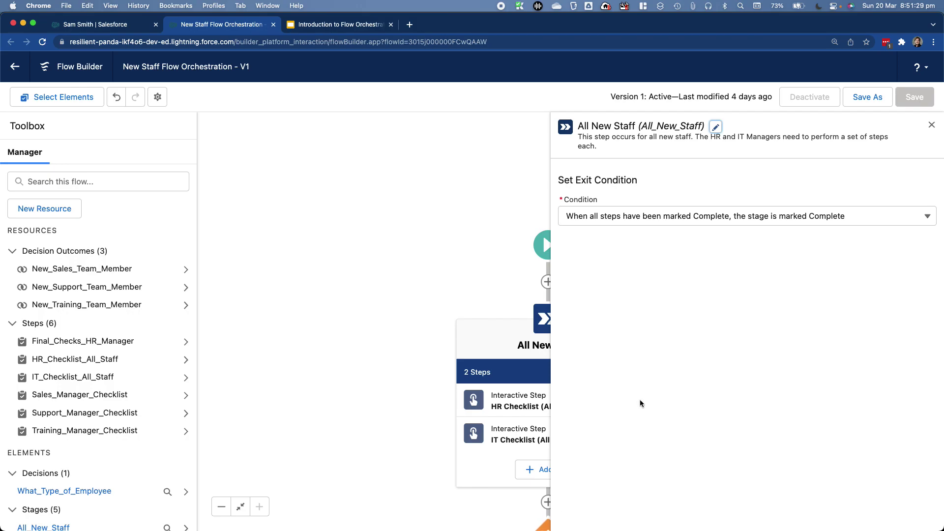
left_click(843, 220)
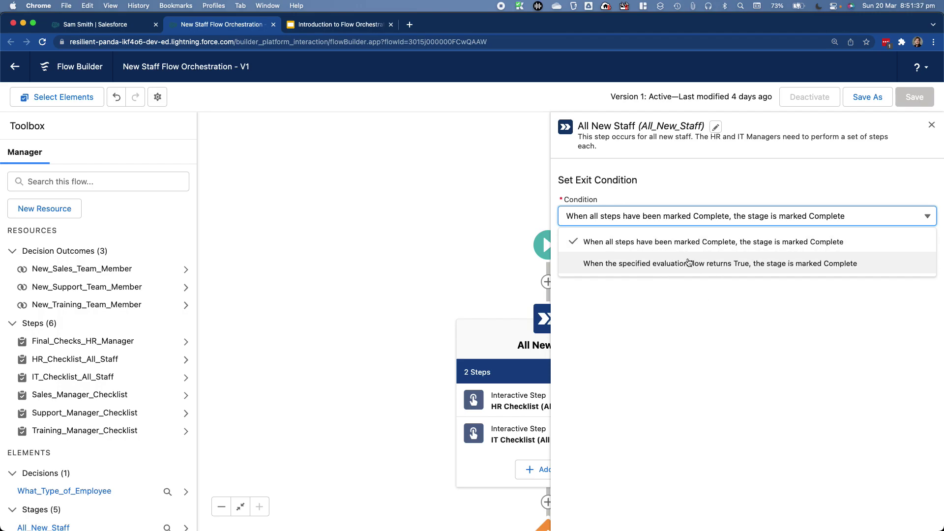
left_click(775, 218)
left_click(932, 125)
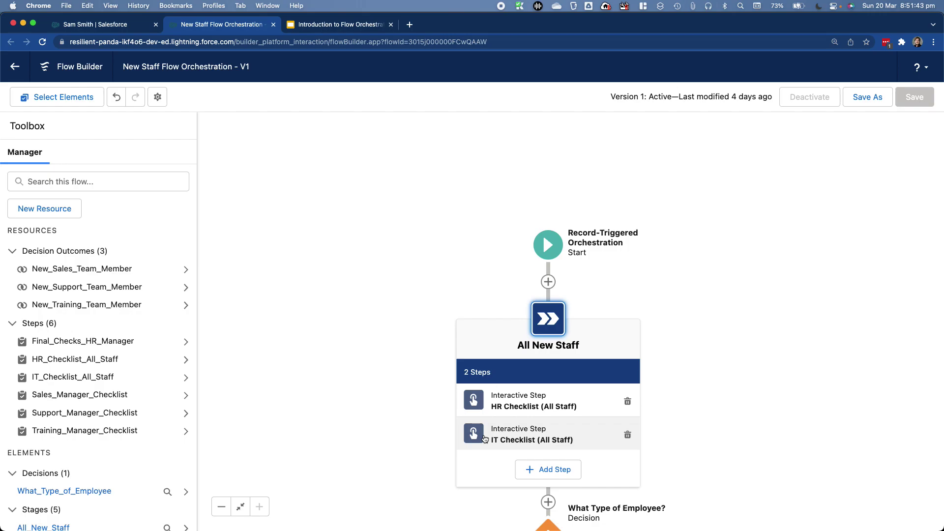
Examine the HR Checklist (All Staff) step's entry condition, flow, record page, assigned user and exit condition options, then close its settings.
left_click(548, 401)
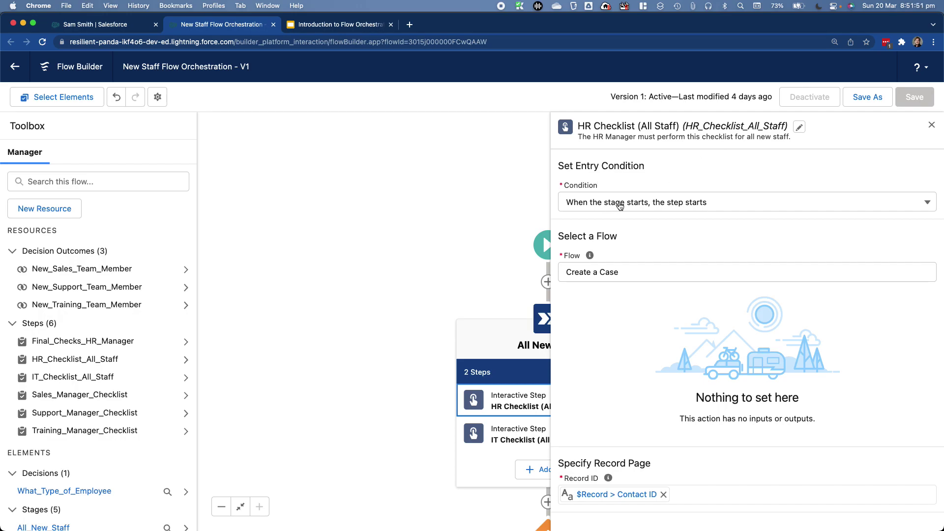
left_click(494, 298)
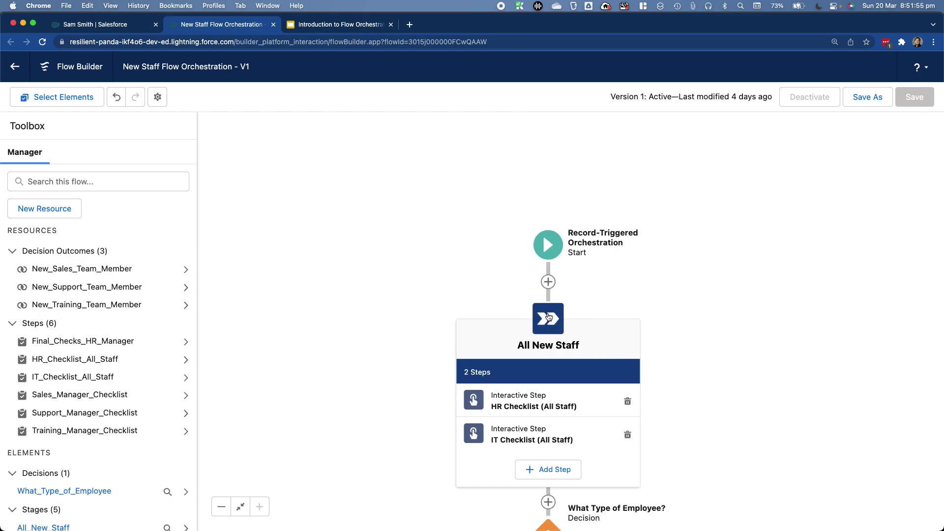
left_click(536, 399)
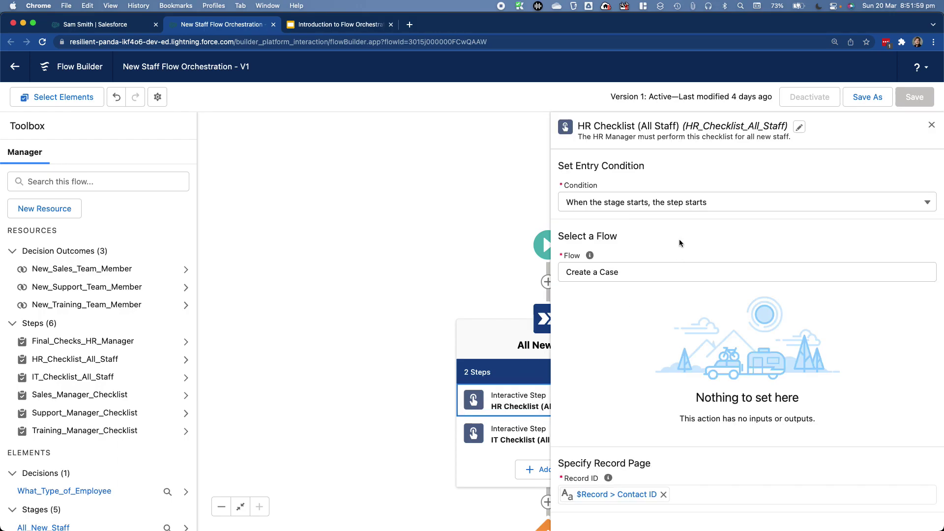
triple_click(577, 237)
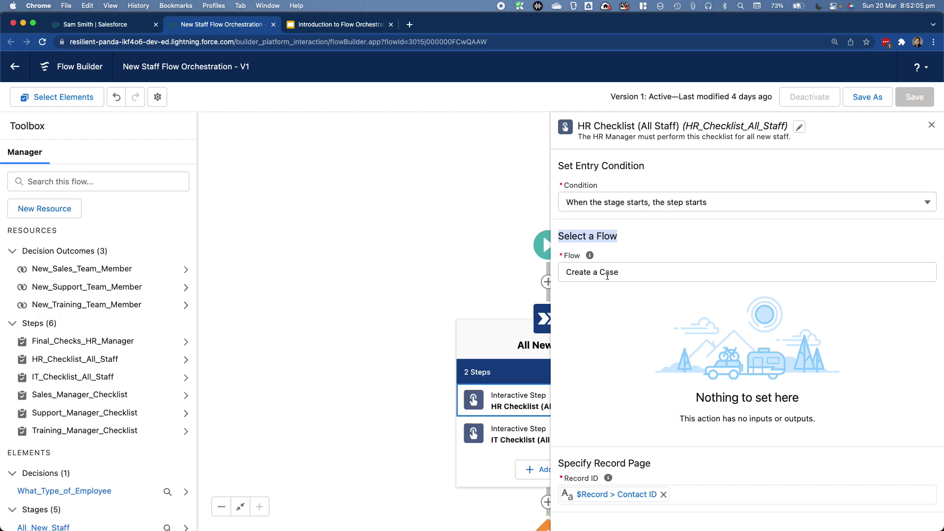
left_click_drag(621, 275, 550, 279)
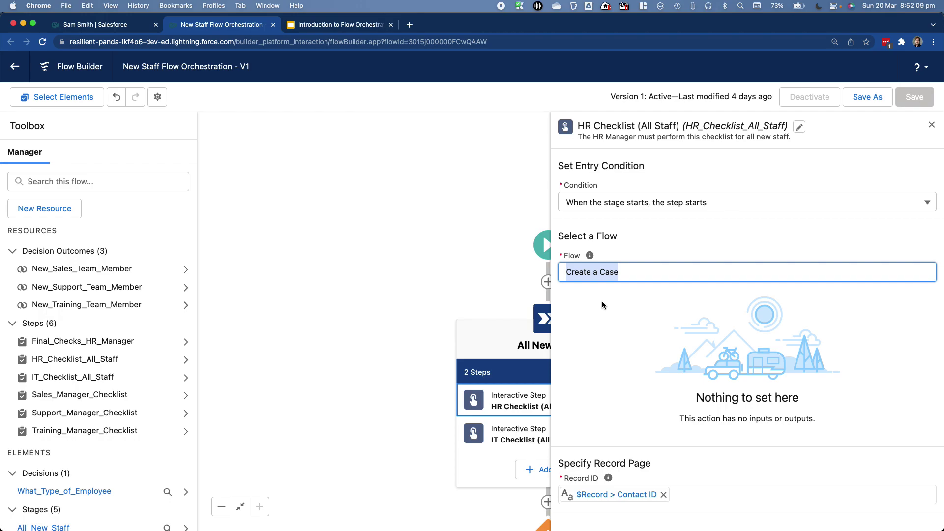
scroll(609, 300, "down", 4)
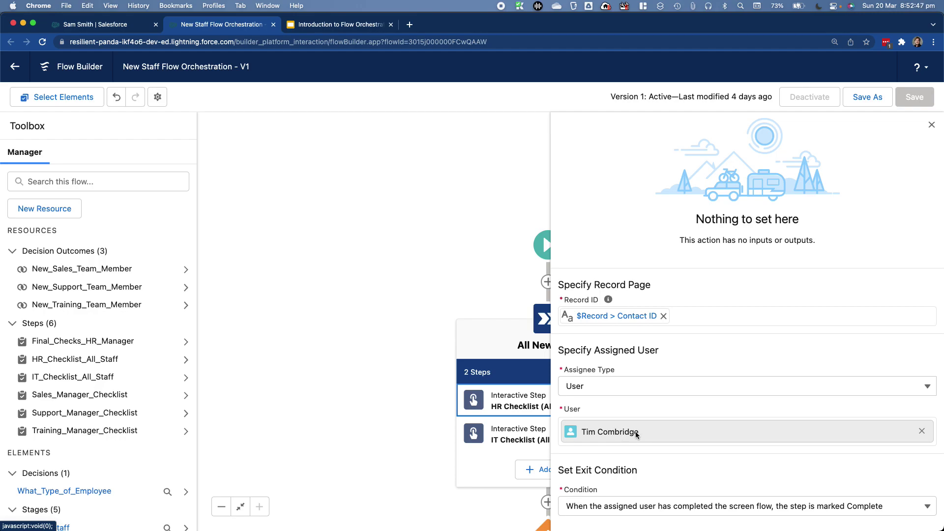
left_click(623, 505)
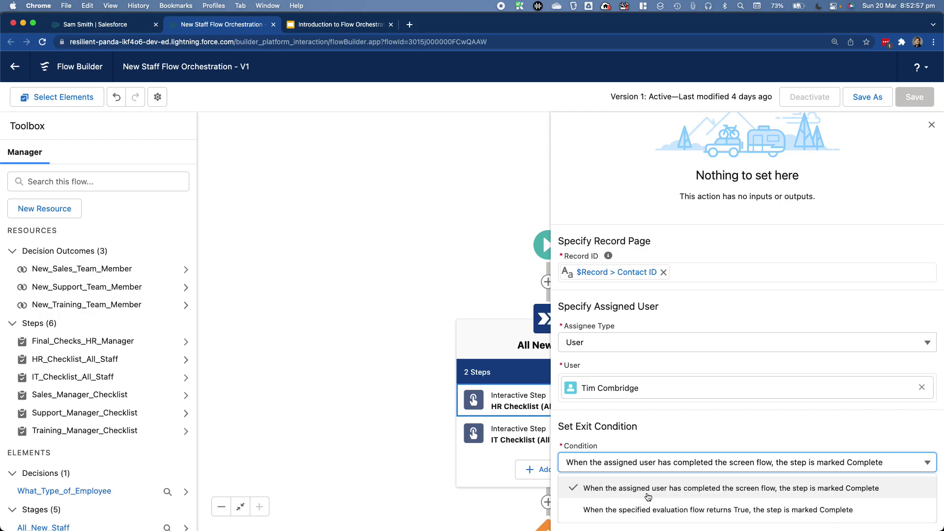
left_click(676, 469)
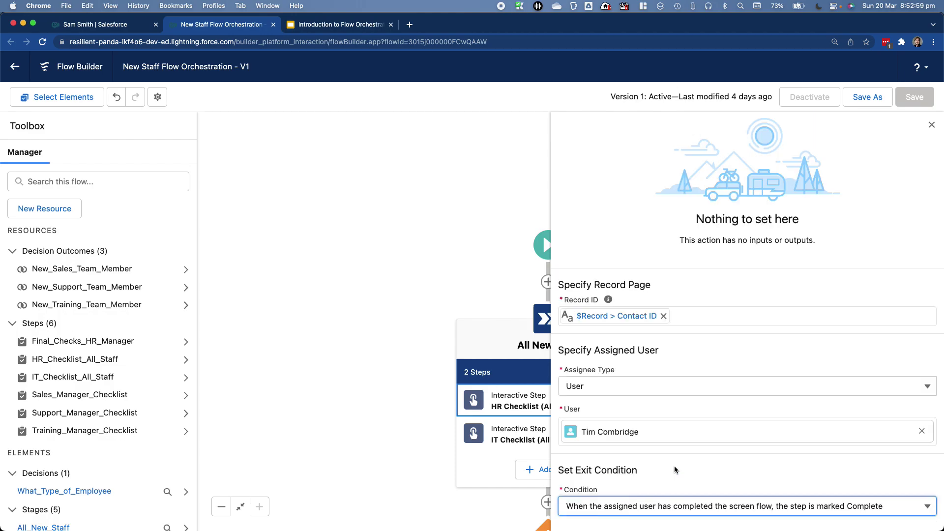
left_click(389, 271)
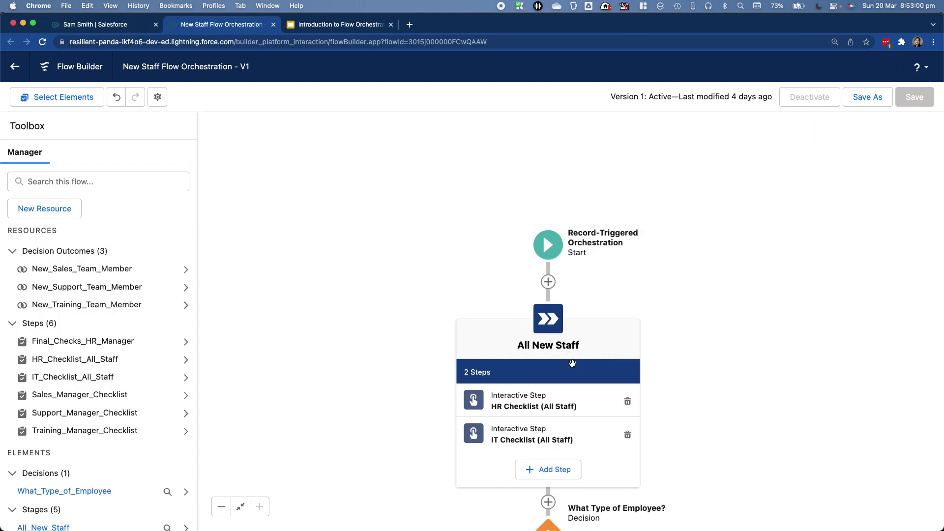
Compare the entry conditions of the IT Checklist (All Staff) and HR Checklist (All Staff) steps.
left_click(542, 434)
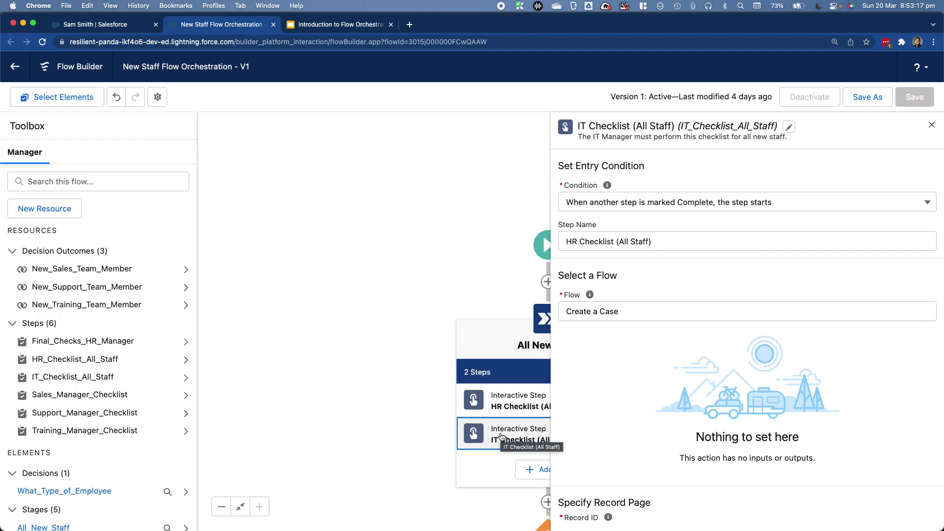
left_click(491, 404)
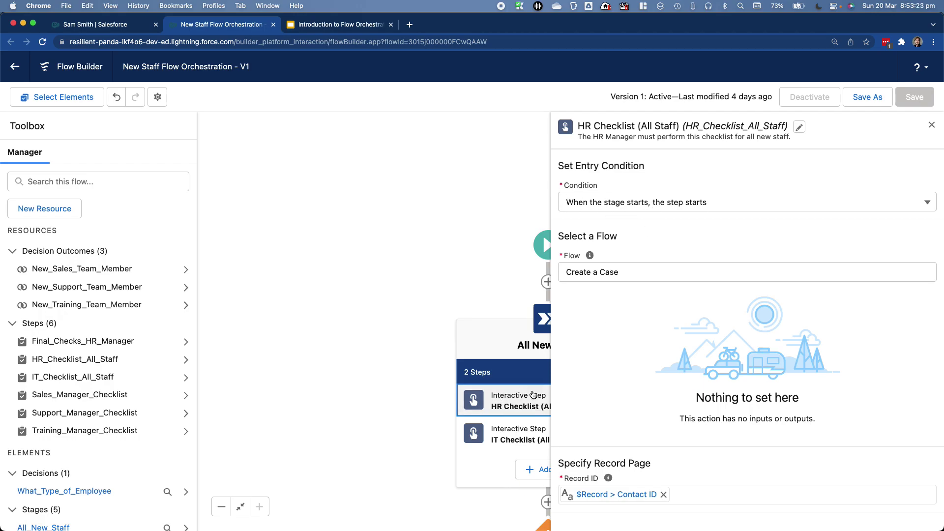
left_click(513, 433)
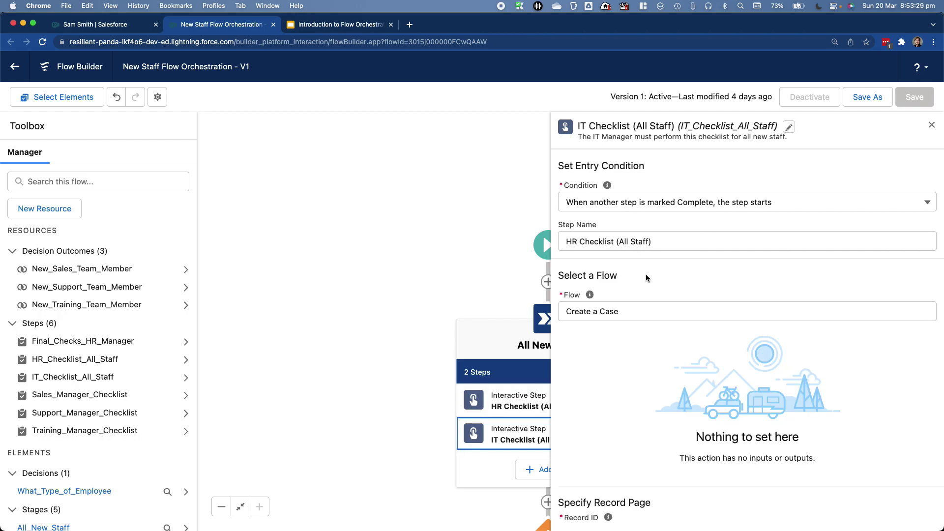
Review the IT Checklist (All Staff) step's flow, record page, assigned user and exit condition options, then close its settings.
left_click(611, 311)
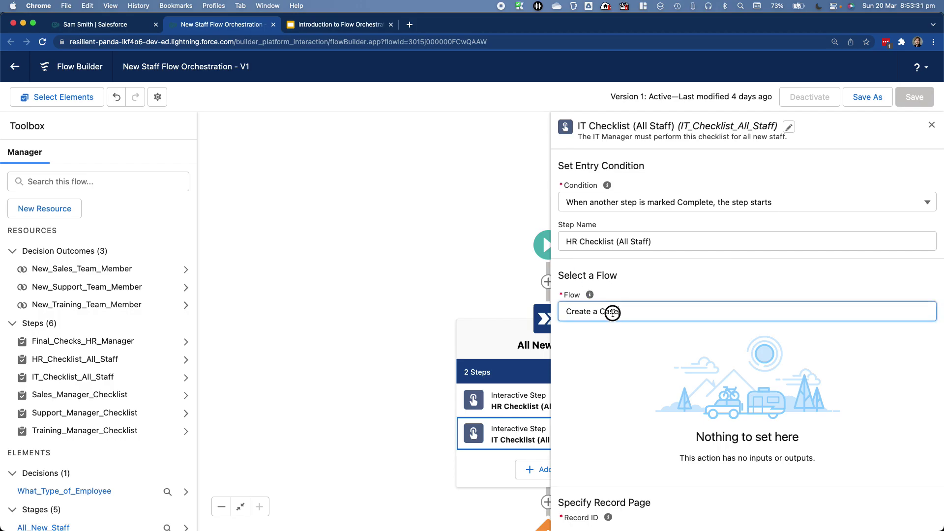
left_click(646, 365)
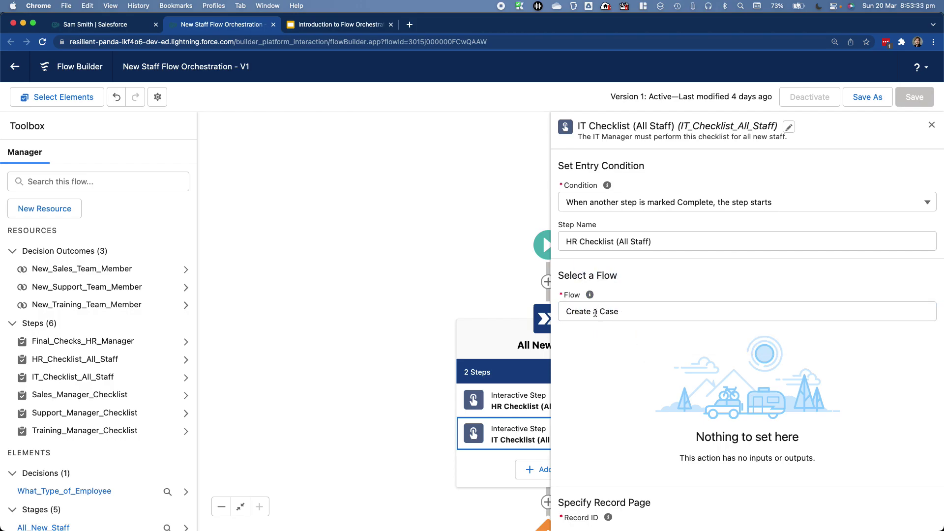
scroll(607, 335, "down", 5)
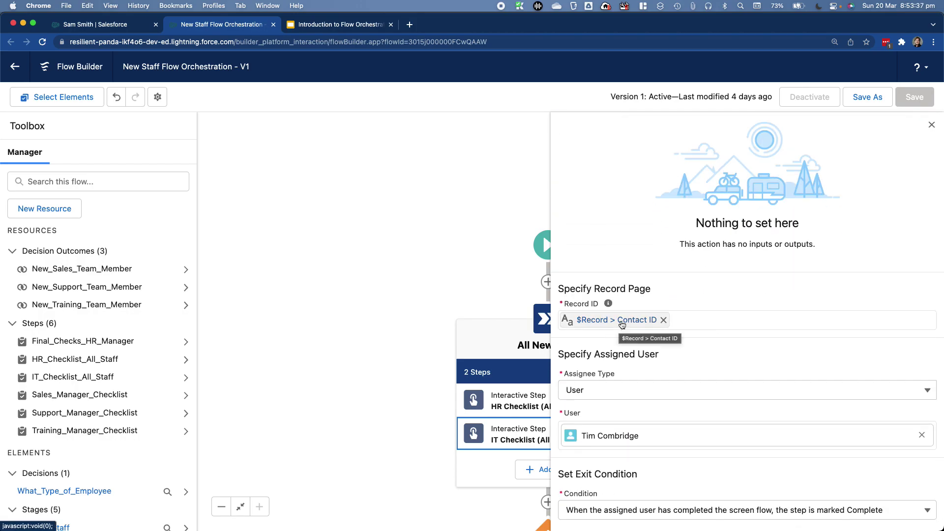
scroll(623, 325, "down", 1)
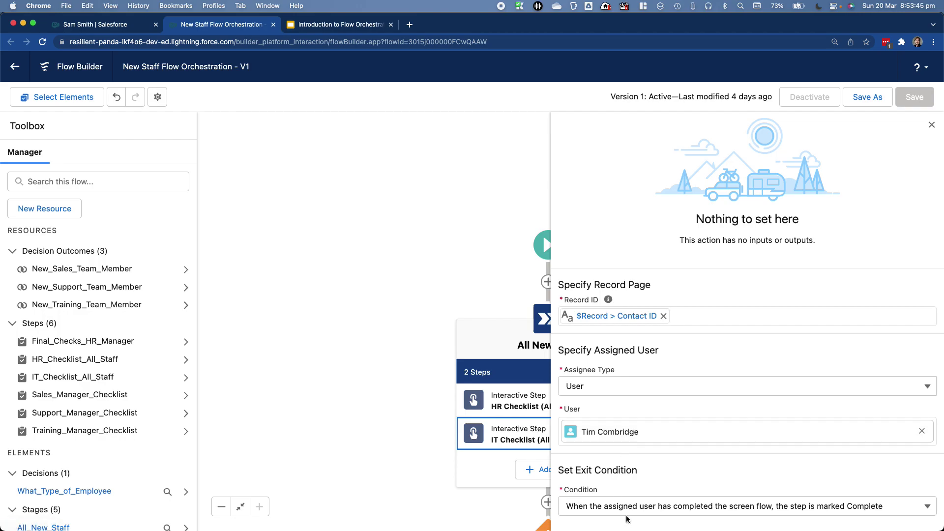
left_click(589, 509)
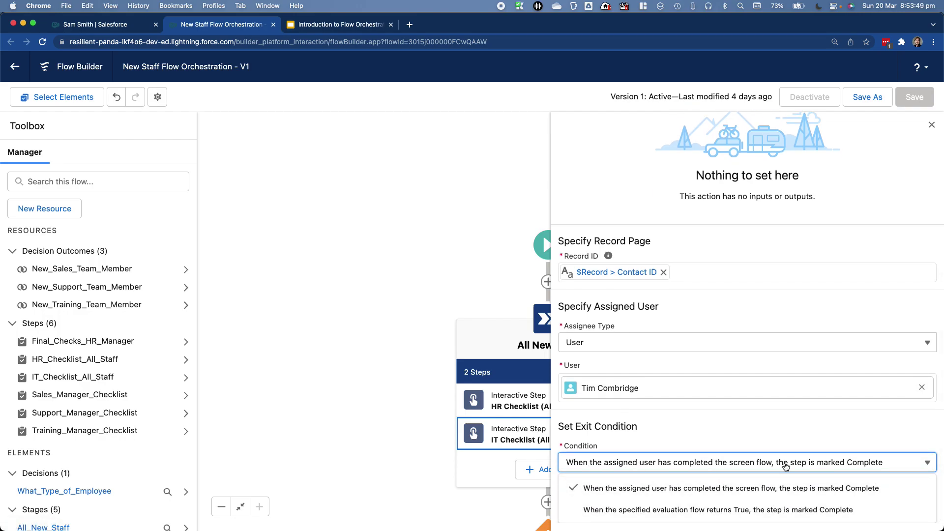
left_click(931, 124)
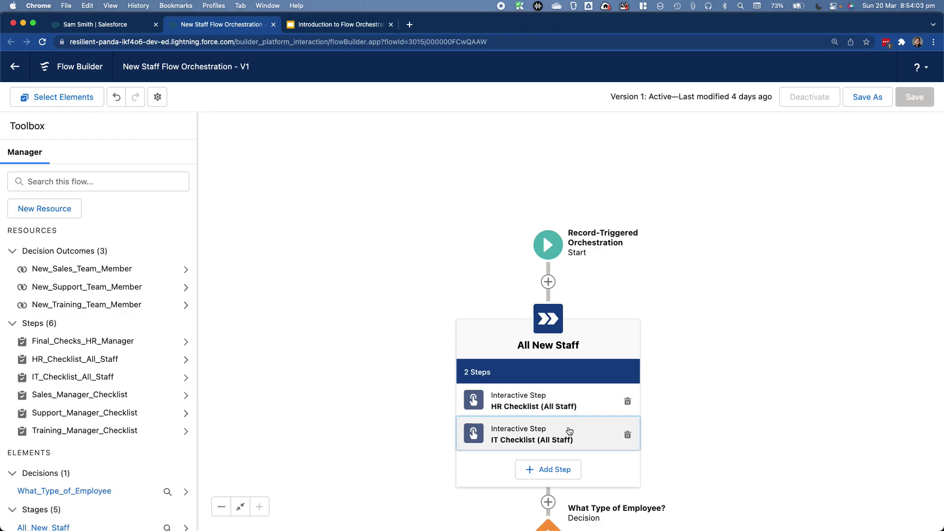
Open the What Type of Employee? decision below the All New Staff stage to examine its outcomes.
left_click_drag(675, 428, 721, 340)
left_click(580, 452)
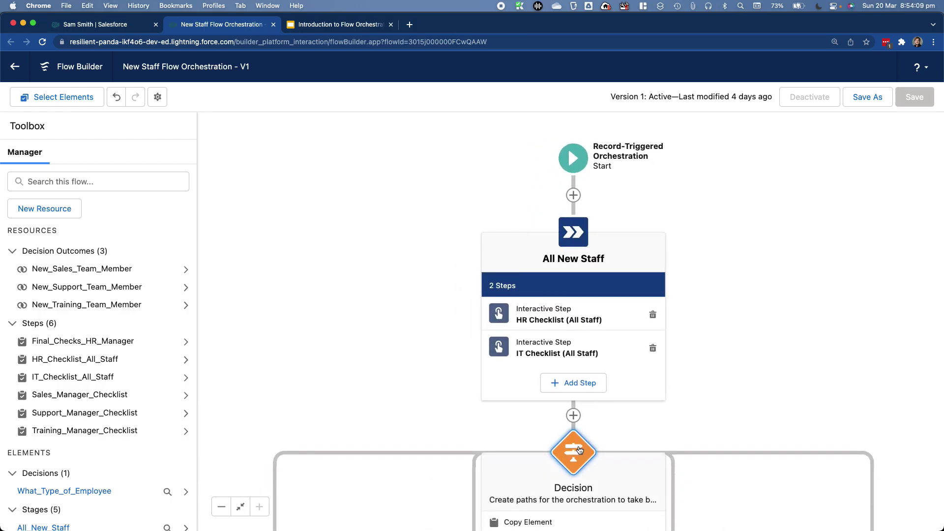
left_click_drag(762, 369, 764, 326)
left_click_drag(662, 426, 663, 368)
left_click(573, 354)
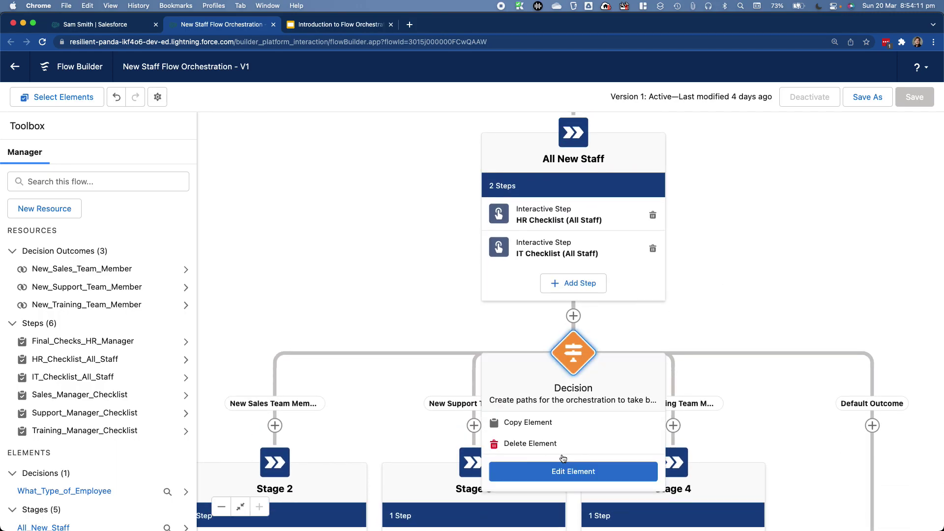
left_click(565, 471)
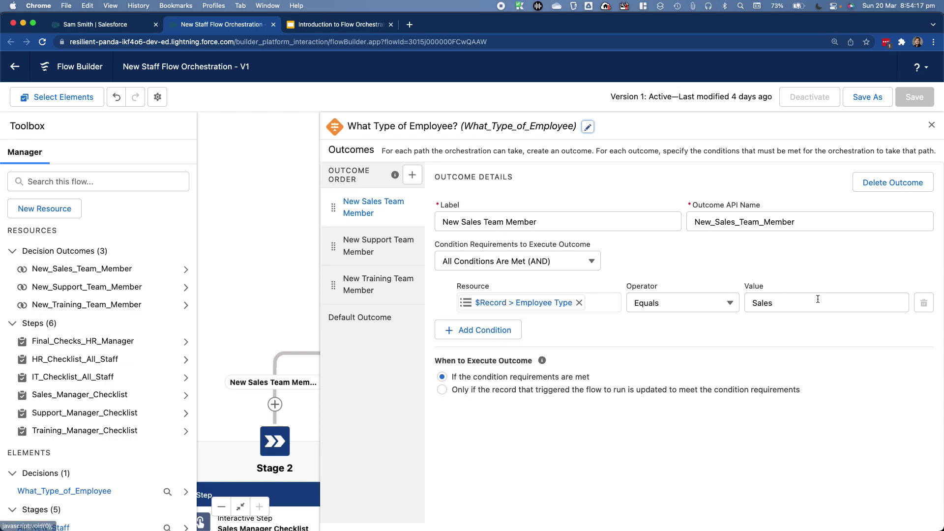
Review the New Support Team Member, New Training Team Member and default outcomes of the What Type of Employee? decision, then close it.
left_click(349, 255)
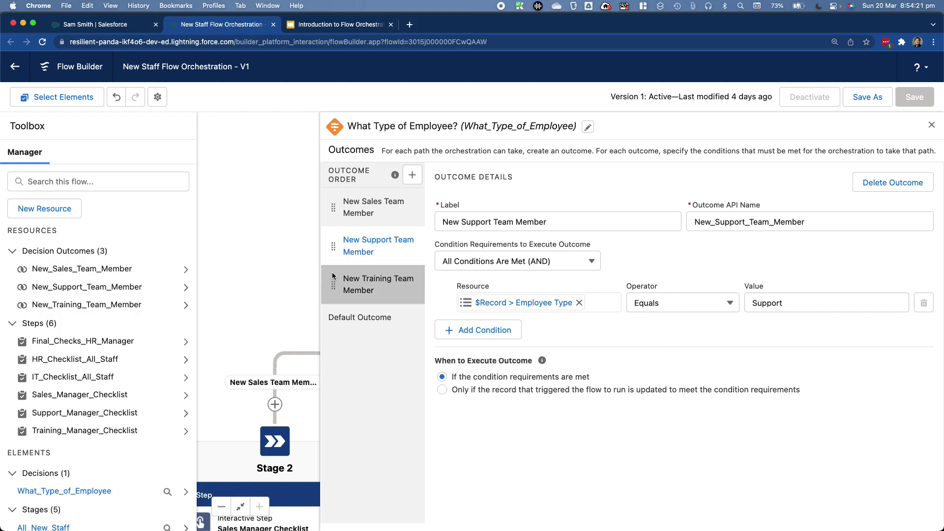
left_click(378, 284)
left_click(399, 324)
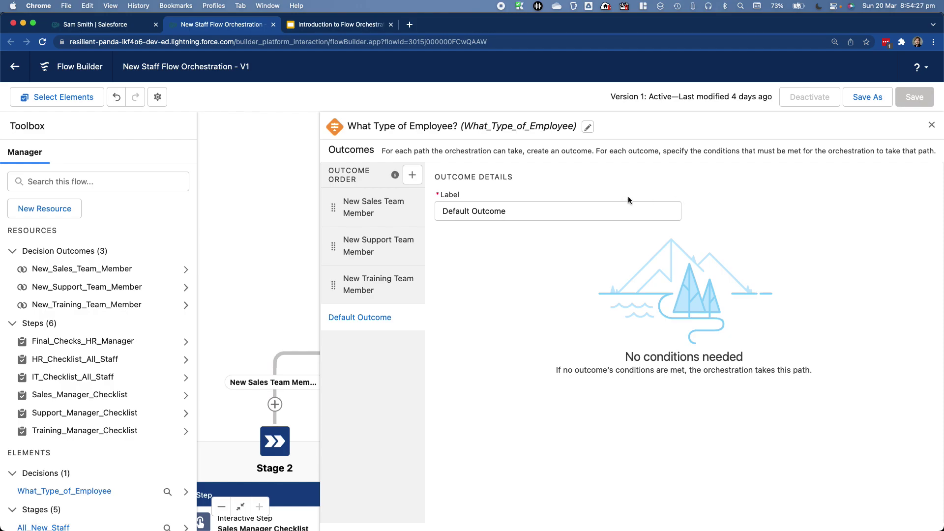
left_click(932, 125)
Open Stage 2 under the New Sales Team Member outcome for editing to examine its exit condition.
scroll(787, 186, "down", 5)
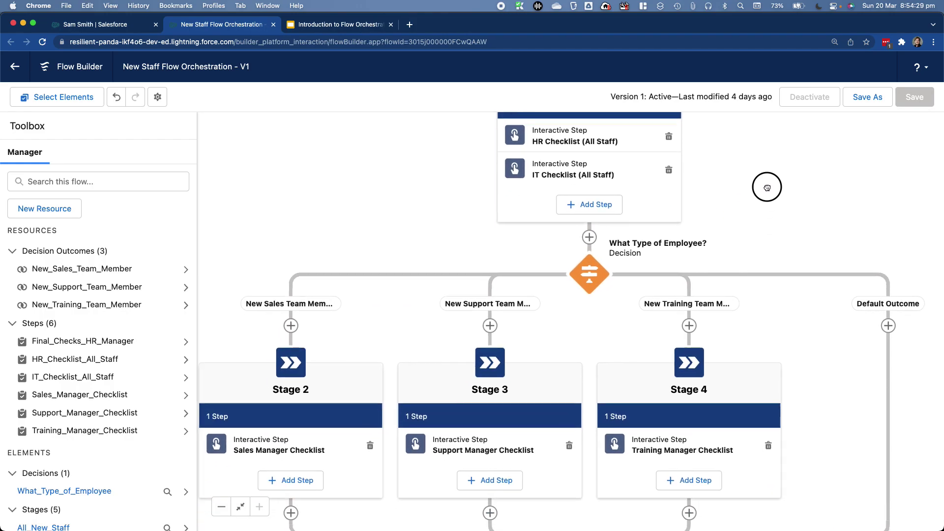
left_click_drag(790, 229, 793, 224)
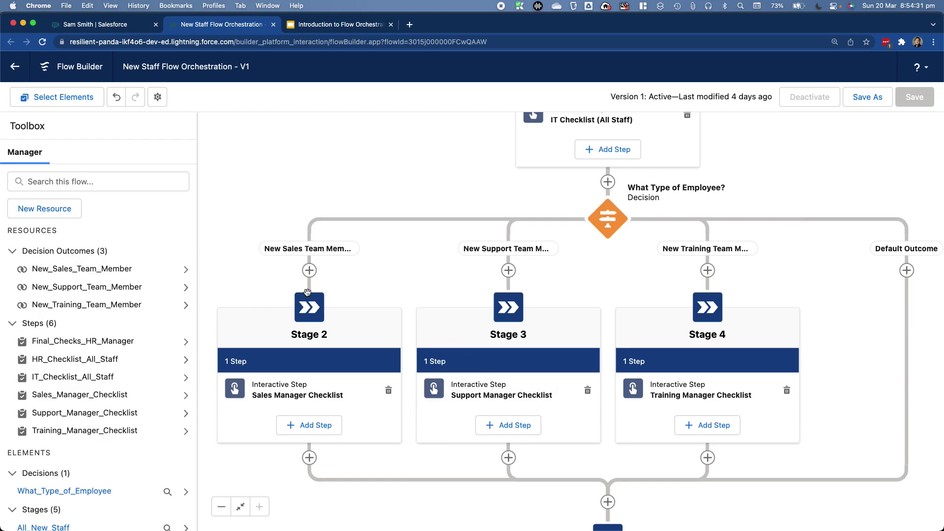
left_click(309, 307)
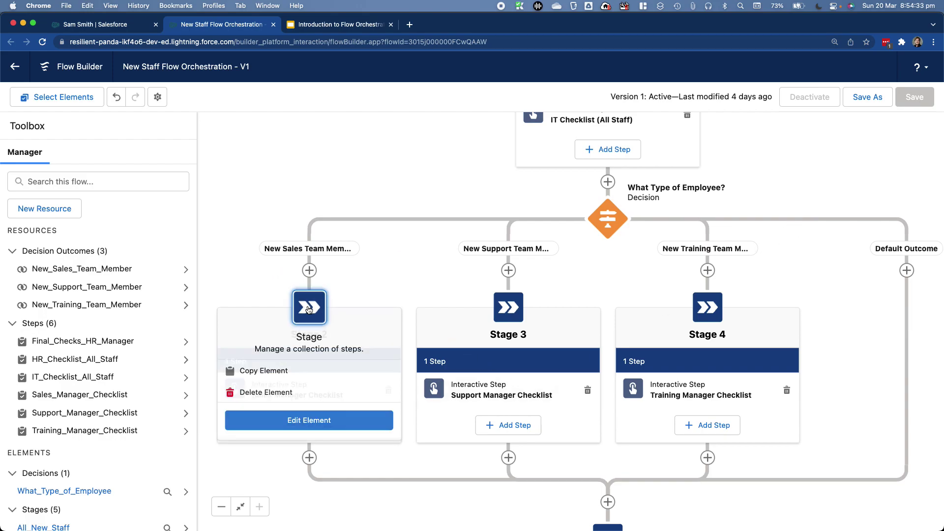
left_click(298, 431)
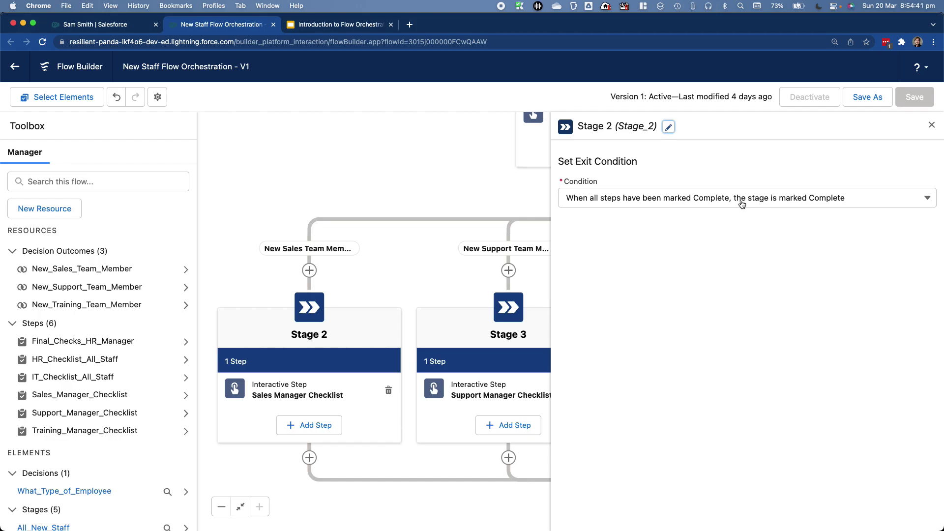
Review the Sales Manager Checklist step's entry condition, flow, record page, assigned user and exit condition, then close its settings.
left_click(355, 387)
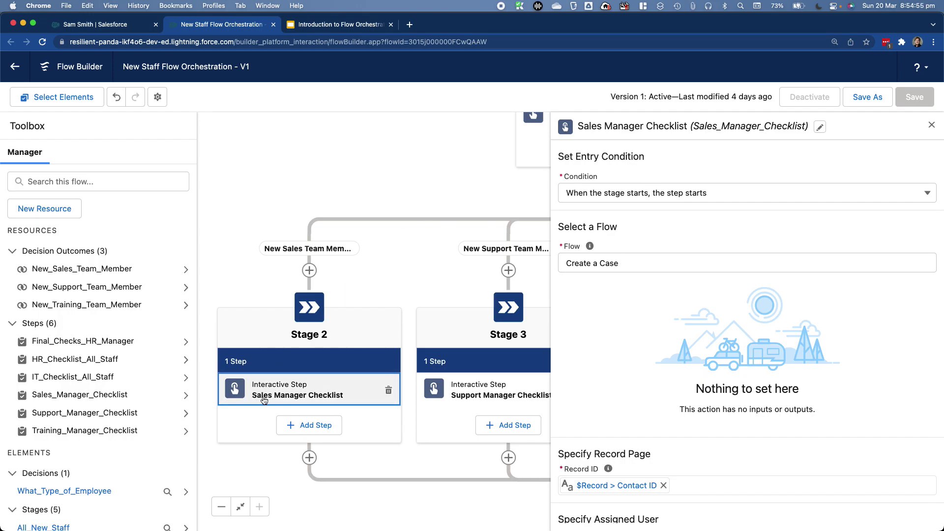
left_click(565, 263)
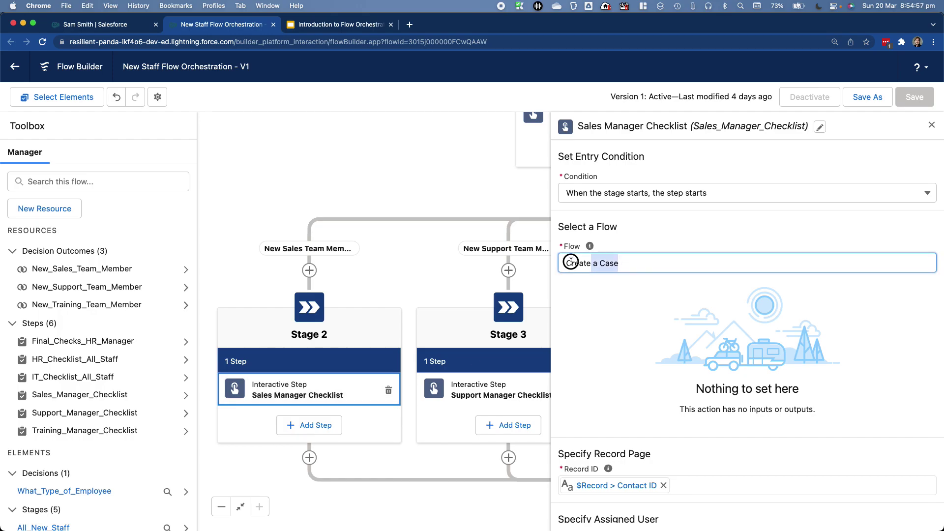
left_click(659, 331)
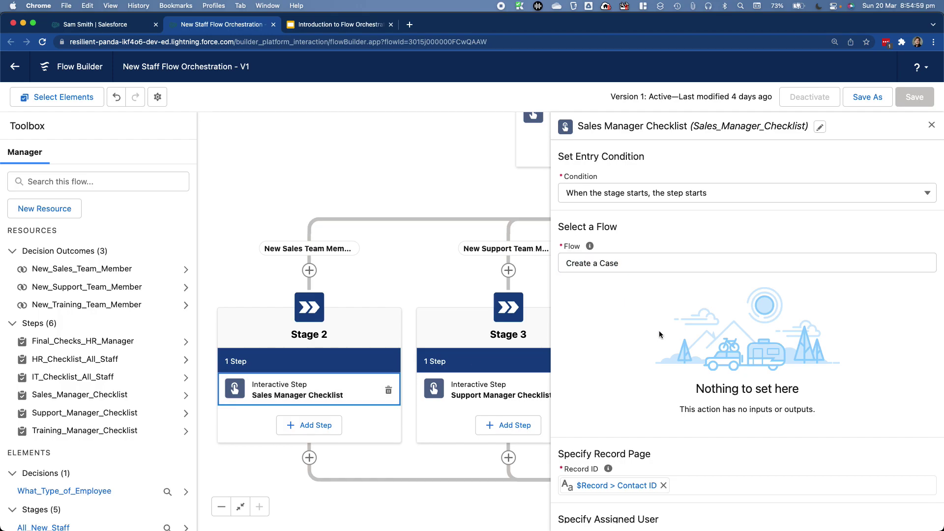
scroll(659, 330, "down", 5)
scroll(579, 364, "down", 1)
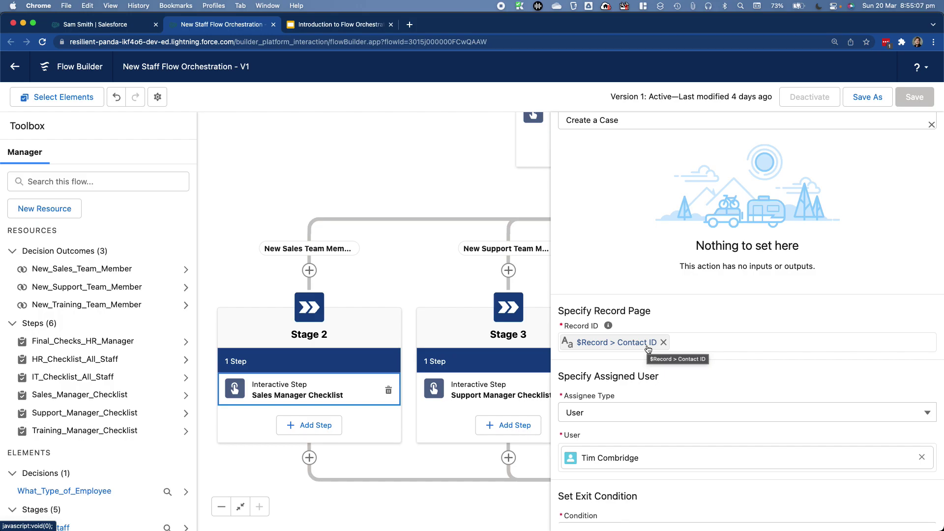
scroll(629, 364, "down", 1)
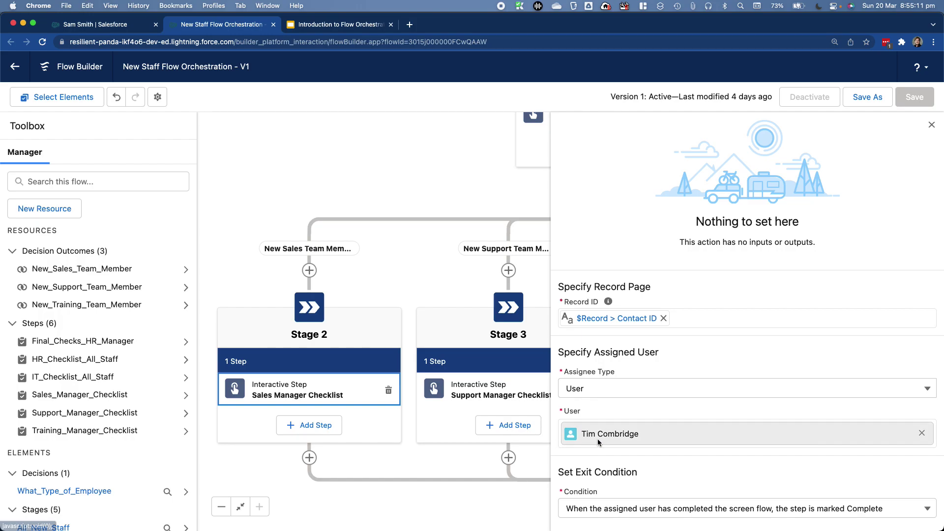
scroll(597, 439, "down", 1)
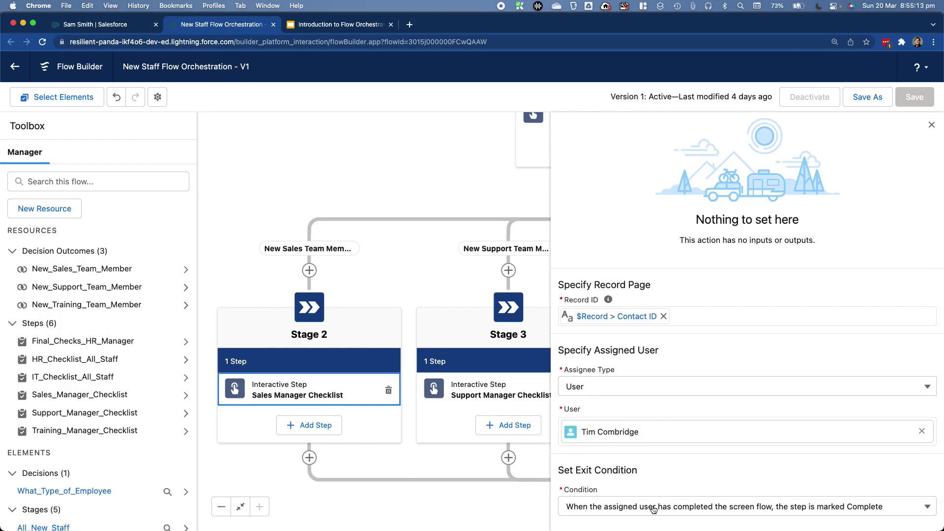
left_click(427, 276)
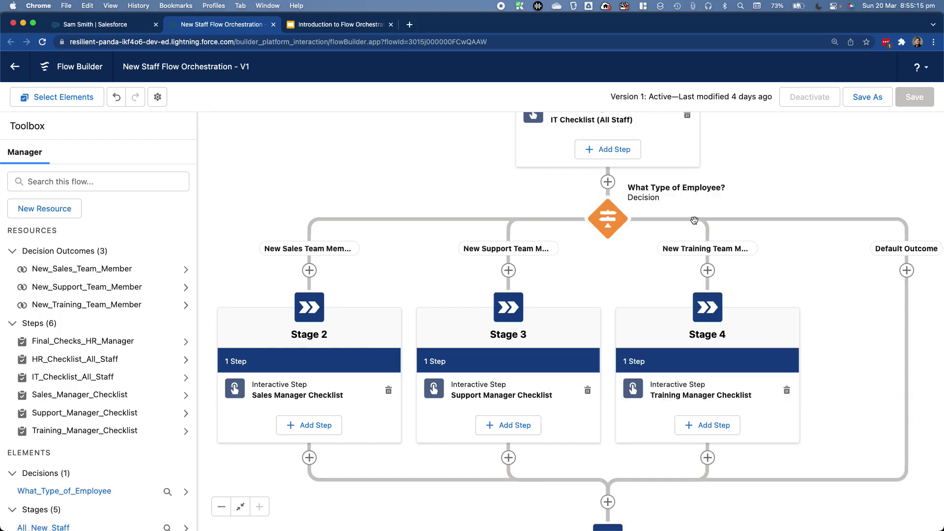
Follow the employee type branches down to the Final Checks stage and briefly open its Final Checks (HR Manager) step.
left_click_drag(587, 290, 562, 274)
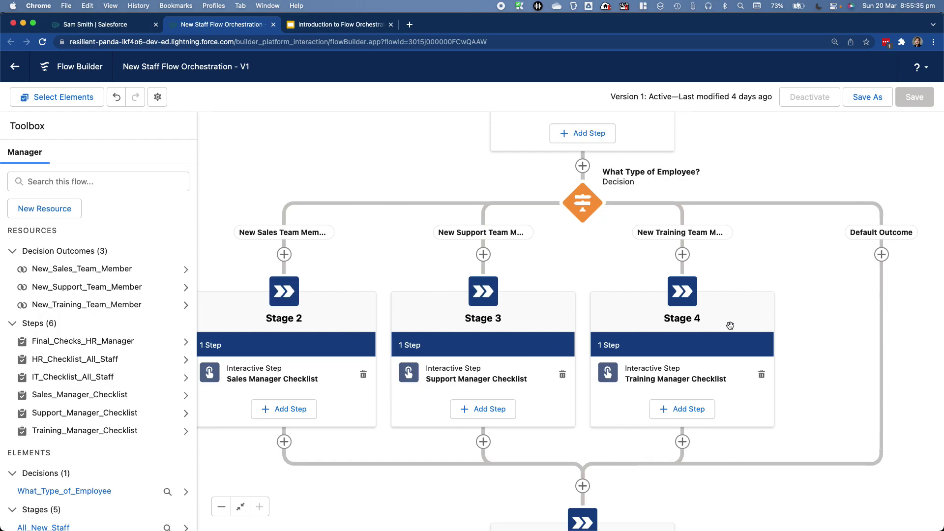
scroll(659, 160, "up", 3)
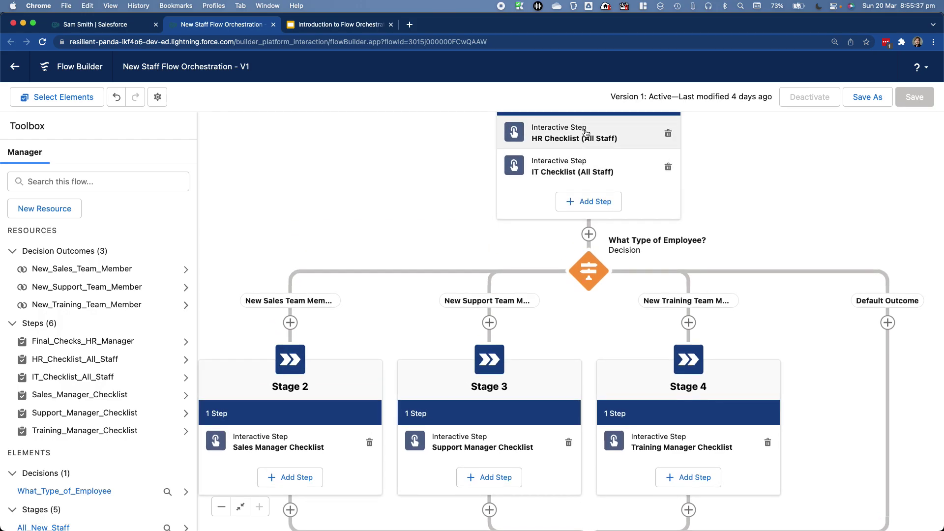
scroll(789, 237, "down", 1)
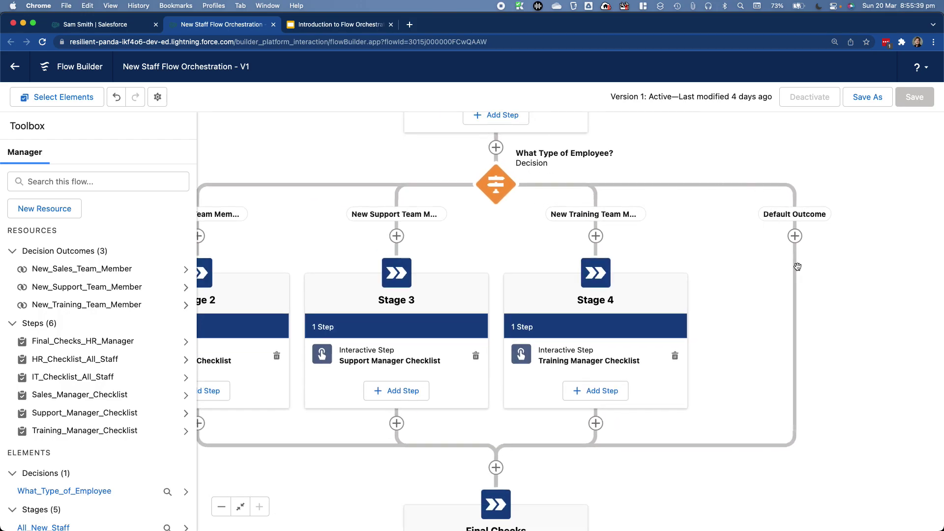
scroll(646, 341, "down", 4)
scroll(646, 341, "down", 3)
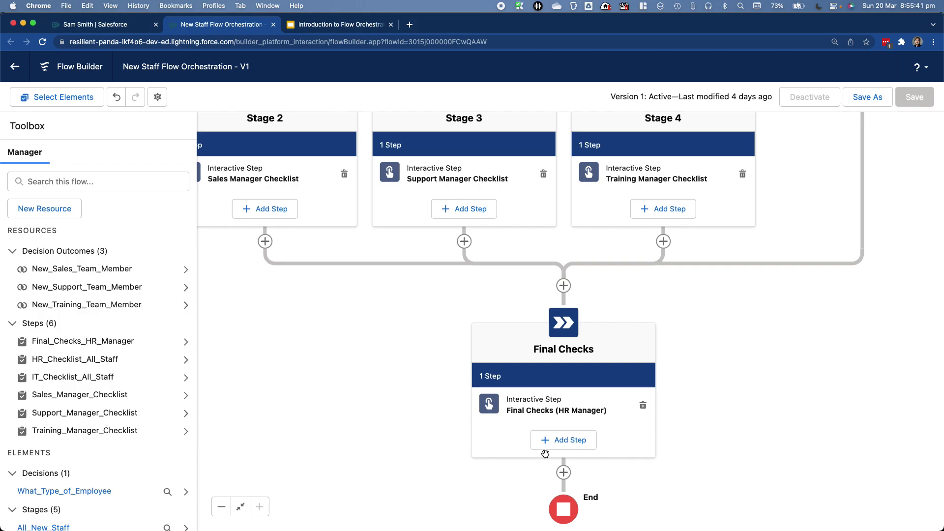
left_click(508, 417)
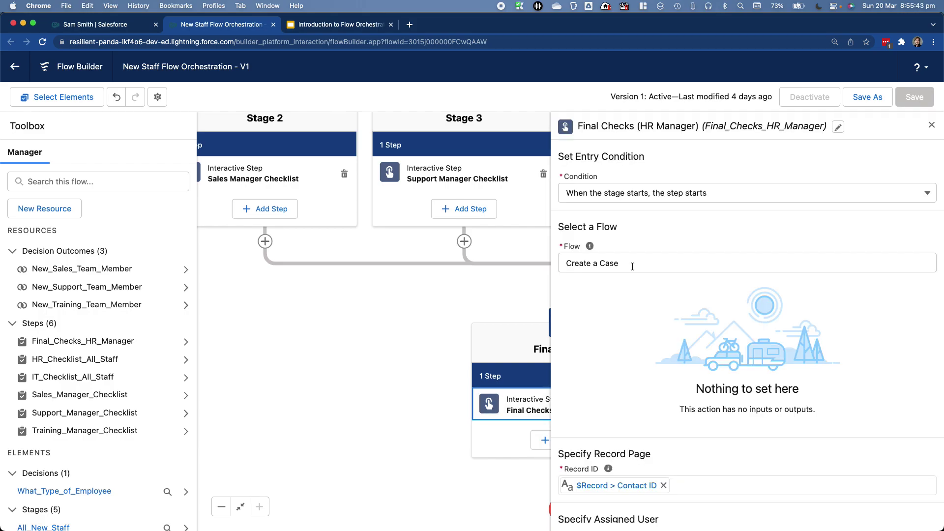
scroll(512, 295, "up", 15)
left_click(512, 295)
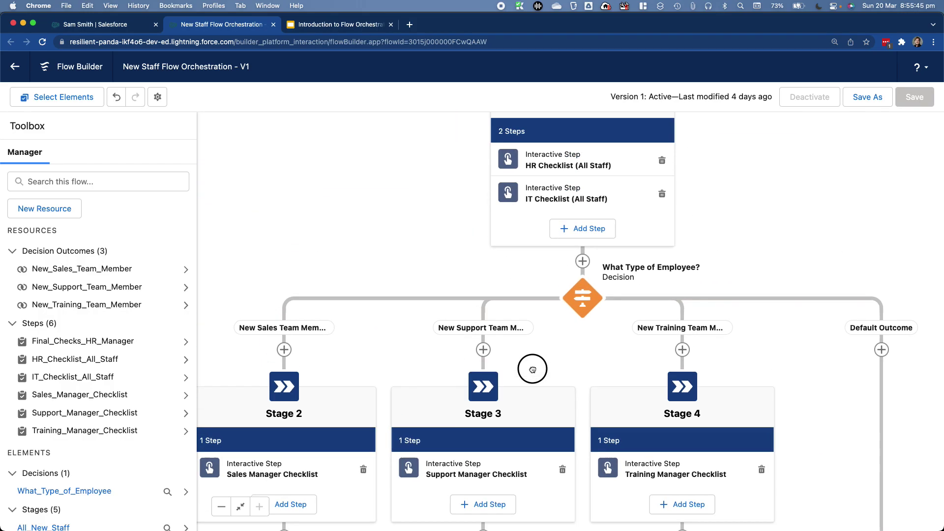
Trace the path from the All New Staff checklists through the employee type decision and Stages 2 to 4 to Final Checks.
left_click_drag(430, 279, 430, 283)
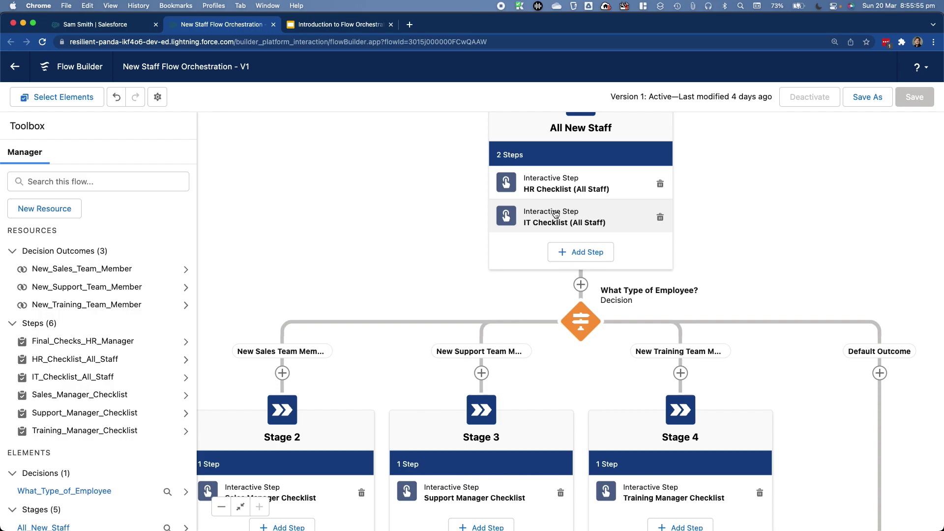
scroll(842, 196, "down", 3)
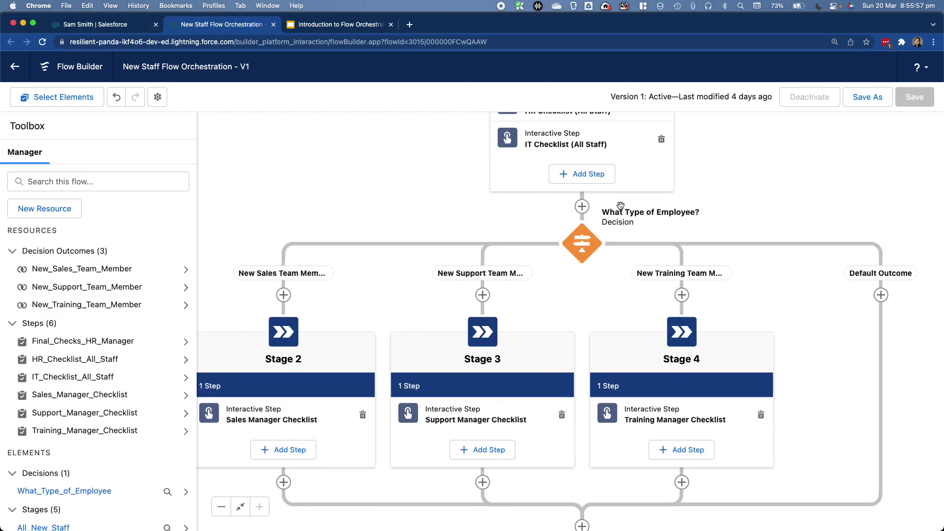
scroll(310, 327, "left", 2)
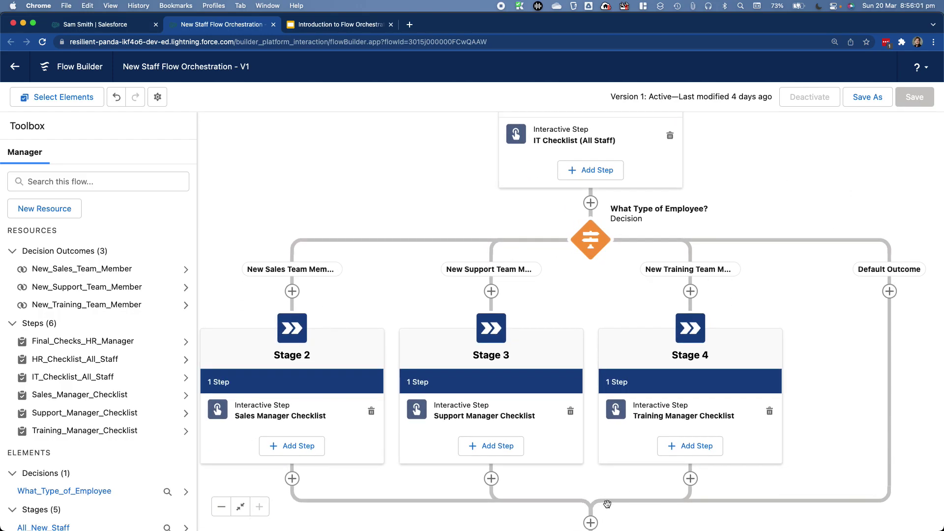
scroll(332, 273, "left", 3)
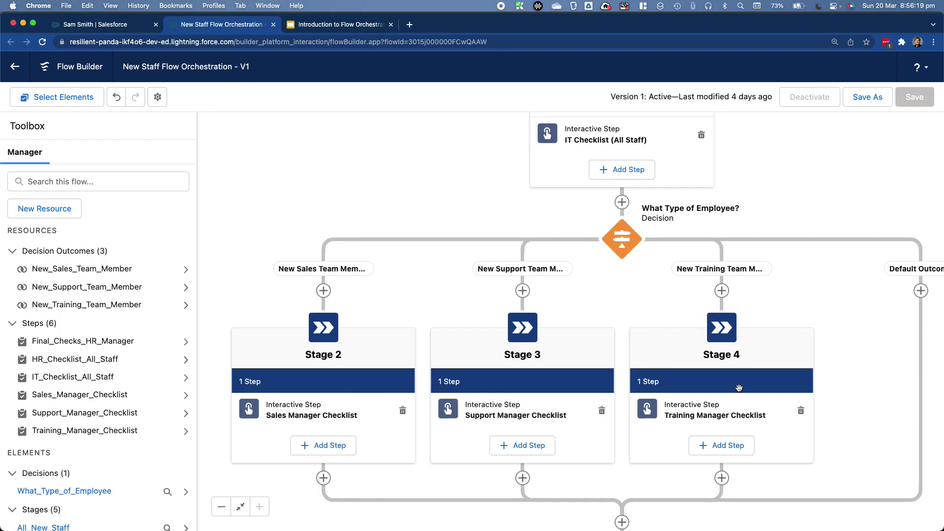
scroll(822, 364, "down", 2)
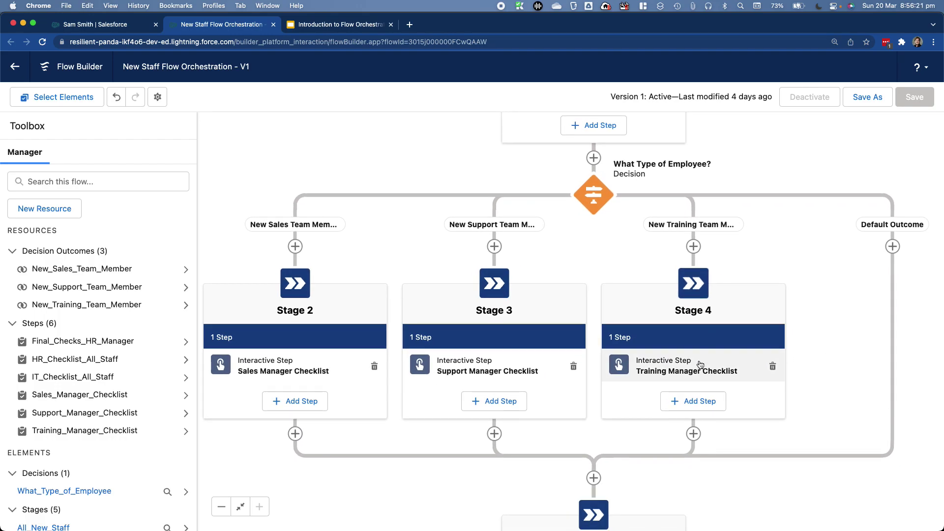
scroll(759, 417, "down", 5)
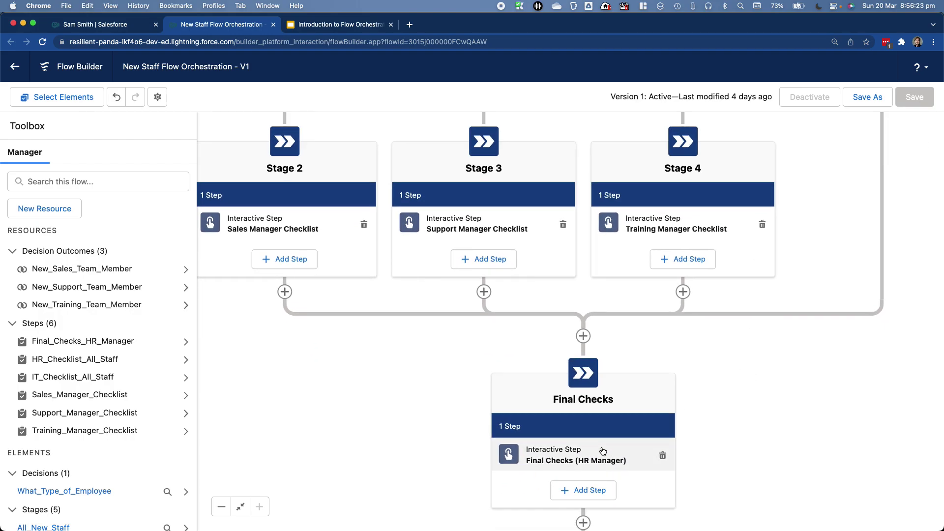
Examine the Final Checks (HR Manager) step's flow, record page, assigned user and exit condition, then close its settings.
left_click(602, 448)
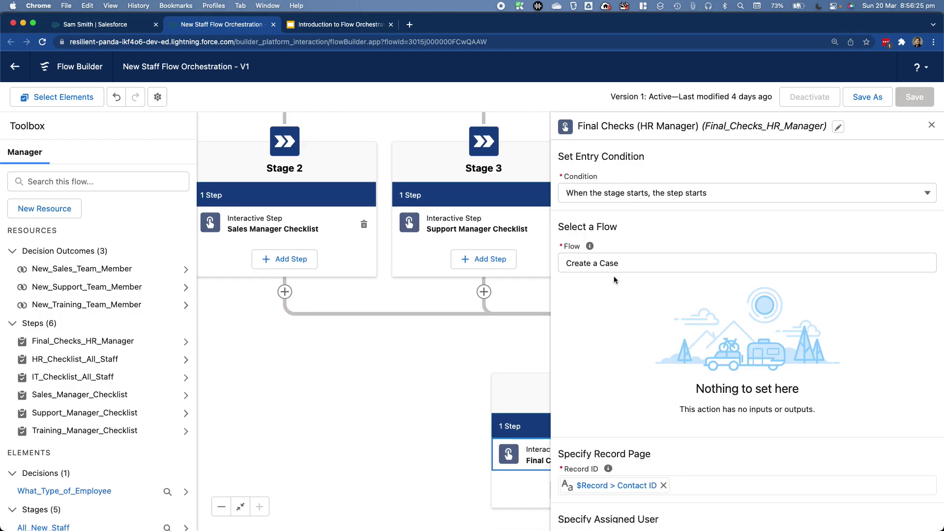
left_click(634, 264)
left_click(599, 347)
left_click(504, 360)
left_click(527, 445)
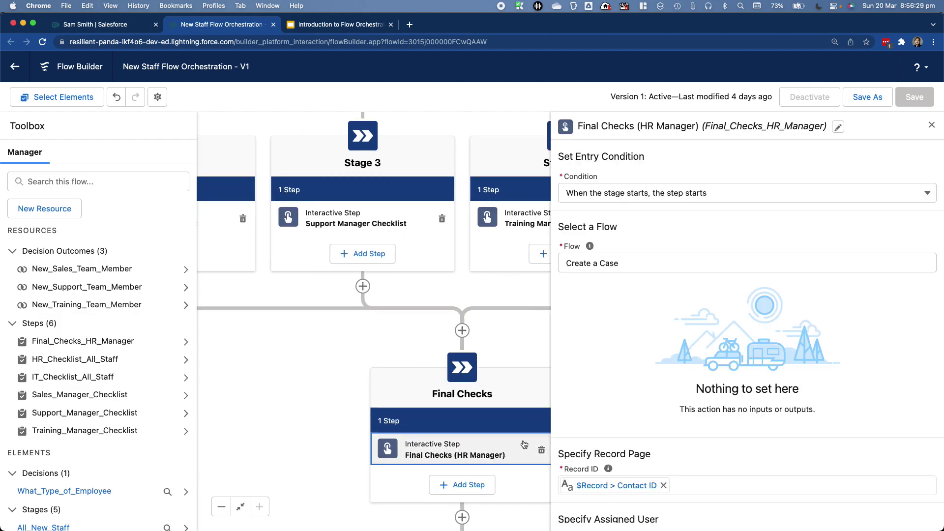
scroll(659, 384, "down", 5)
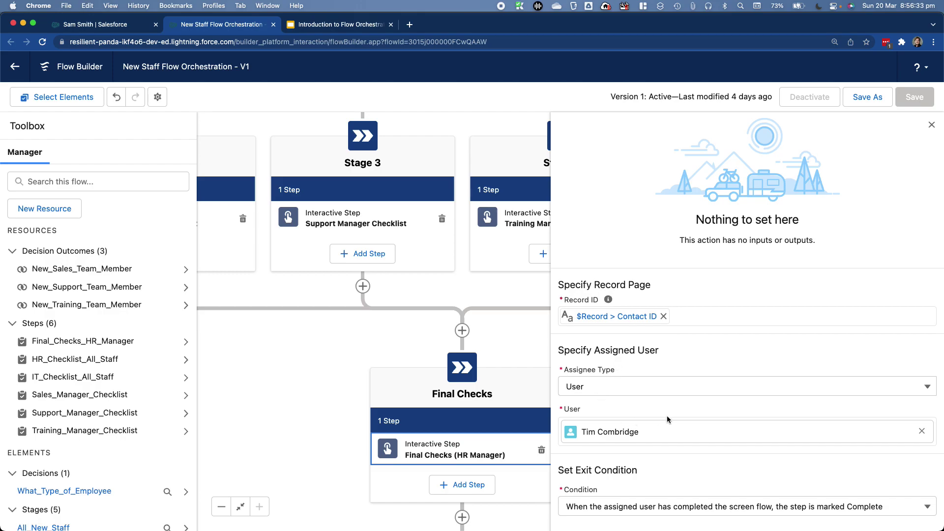
left_click_drag(512, 348, 502, 237)
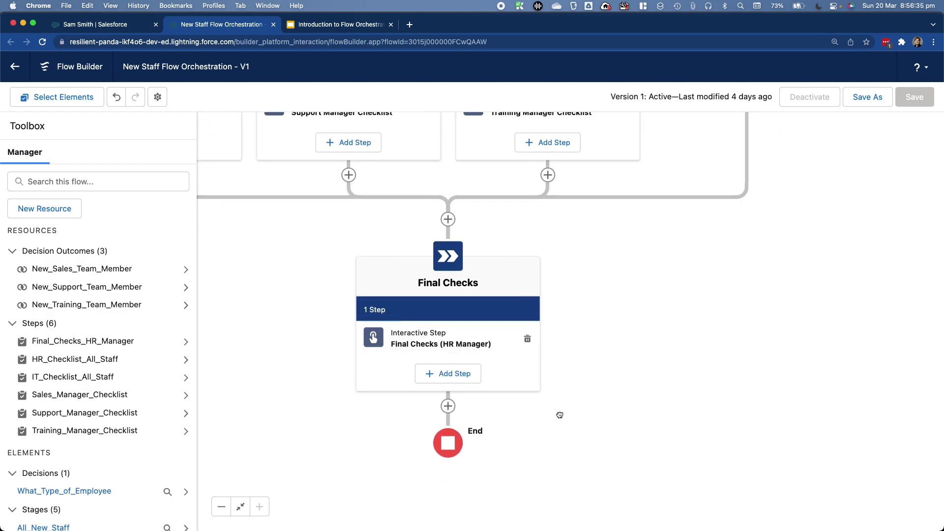
Switch to the new staff member's contact record in Salesforce and examine the contact name, Onboarded and Start Date fields.
scroll(608, 418, "left", 4)
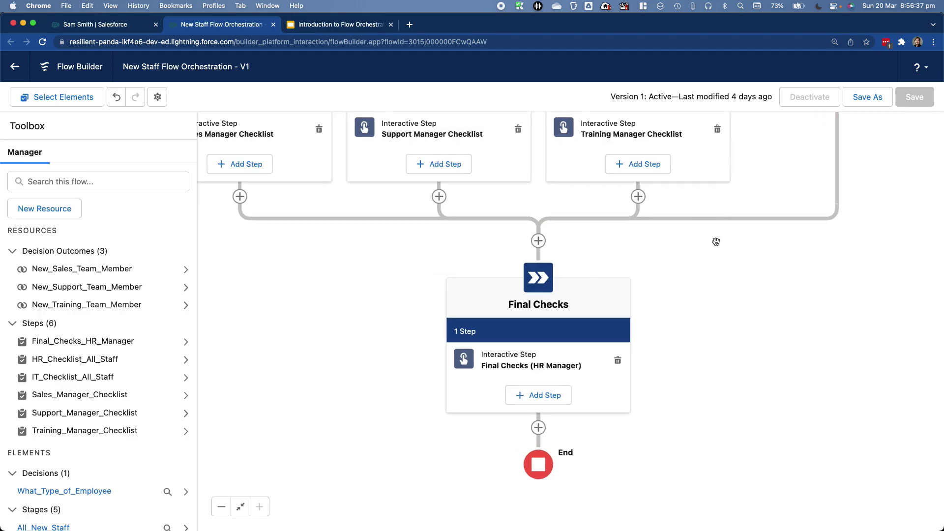
scroll(716, 242, "up", 10)
scroll(716, 241, "left", 2)
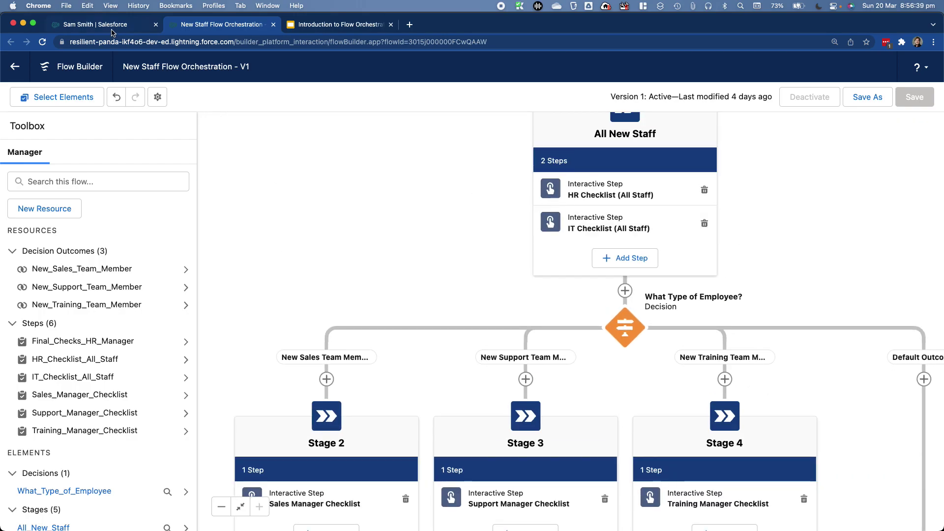
left_click(98, 25)
left_click_drag(53, 142, 99, 149)
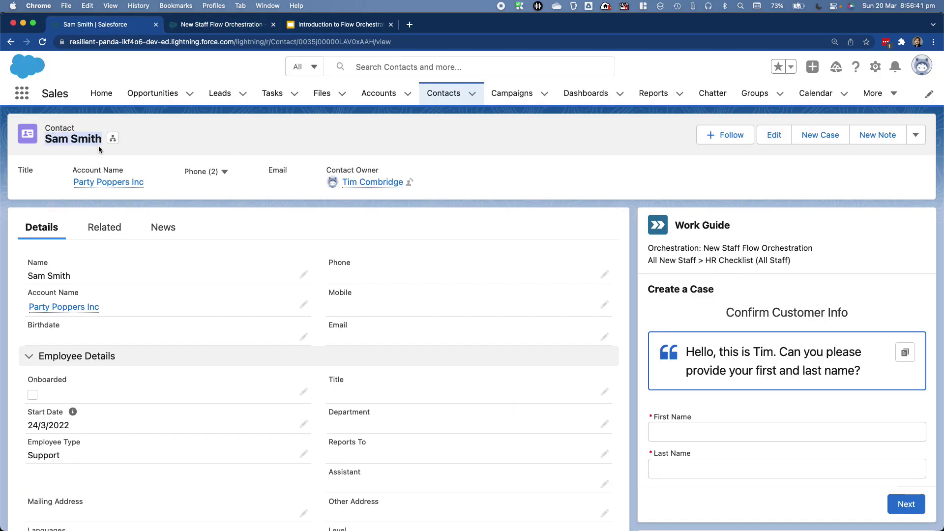
left_click(96, 199)
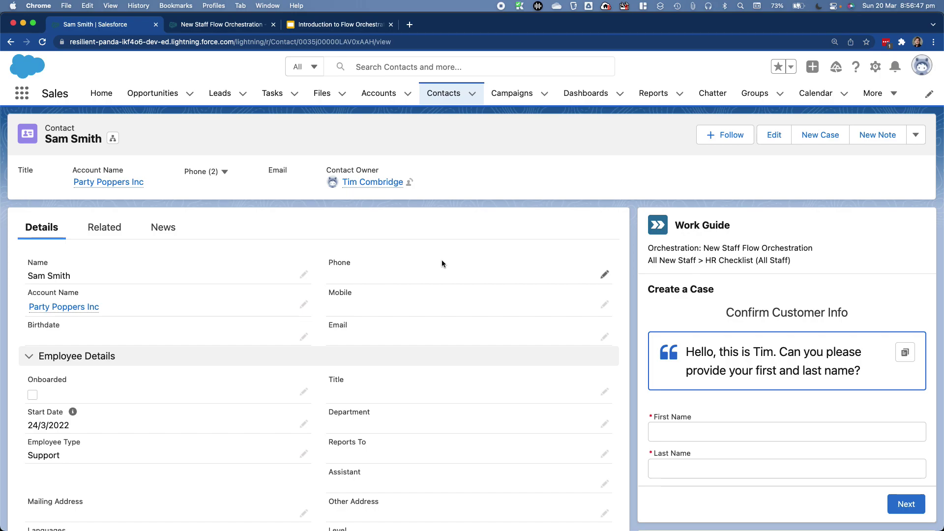
scroll(265, 278, "down", 1)
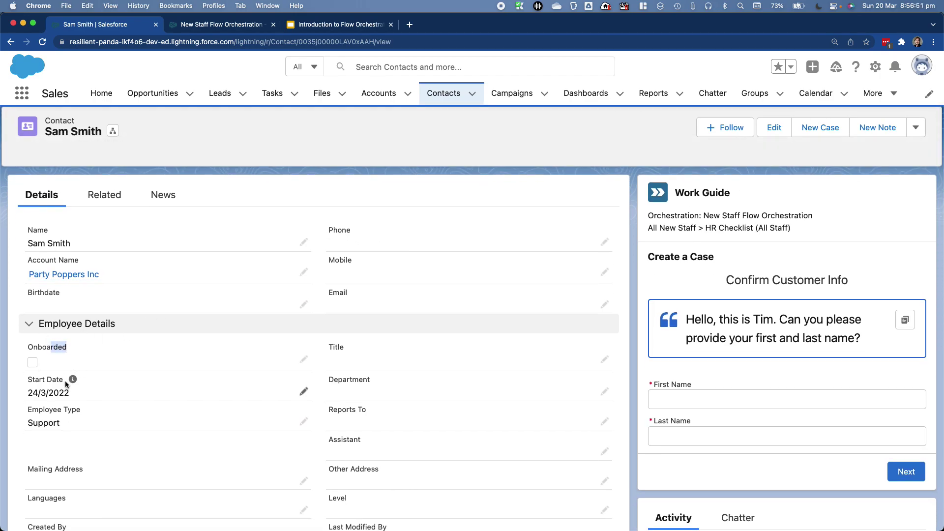
left_click_drag(43, 383, 51, 387)
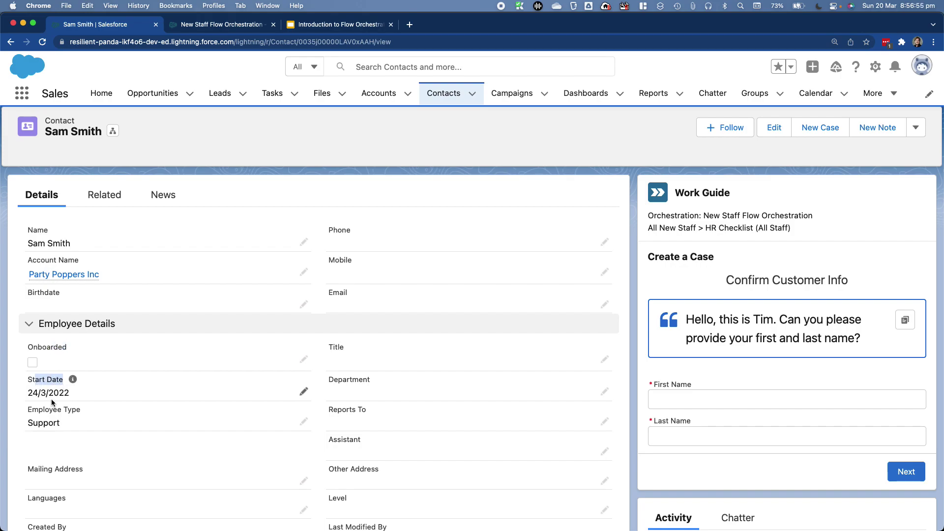
Examine the contact's Employee Type field and trace the orchestration in Flow Builder from All New Staff through Stage 3 to Final Checks.
left_click_drag(32, 409, 118, 412)
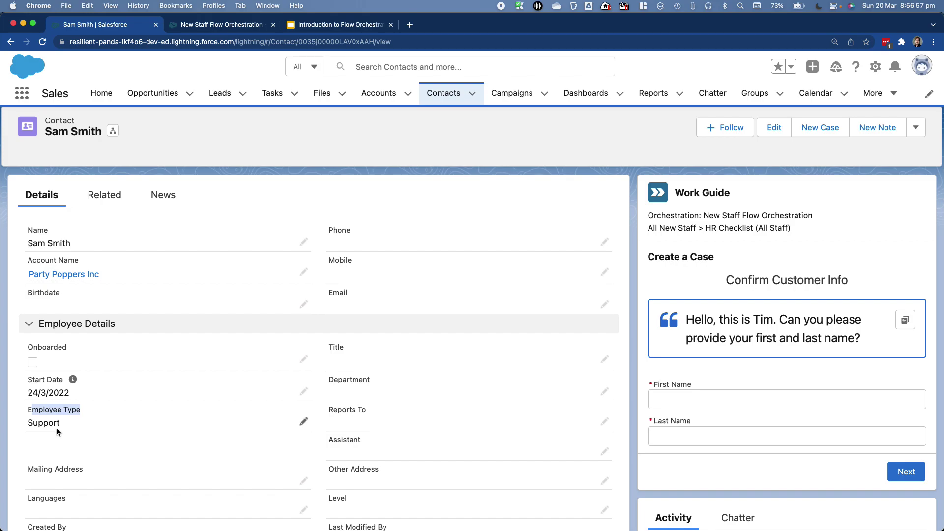
left_click(222, 24)
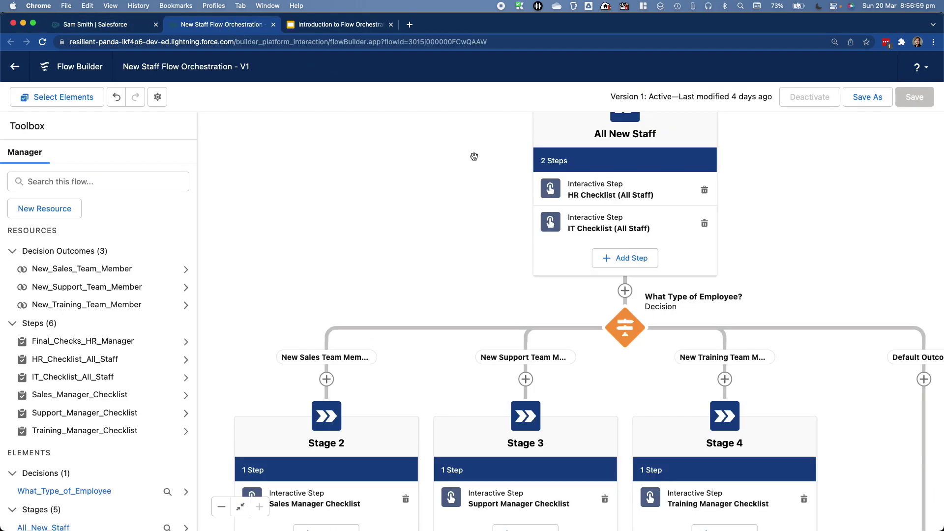
scroll(509, 207, "up", 3)
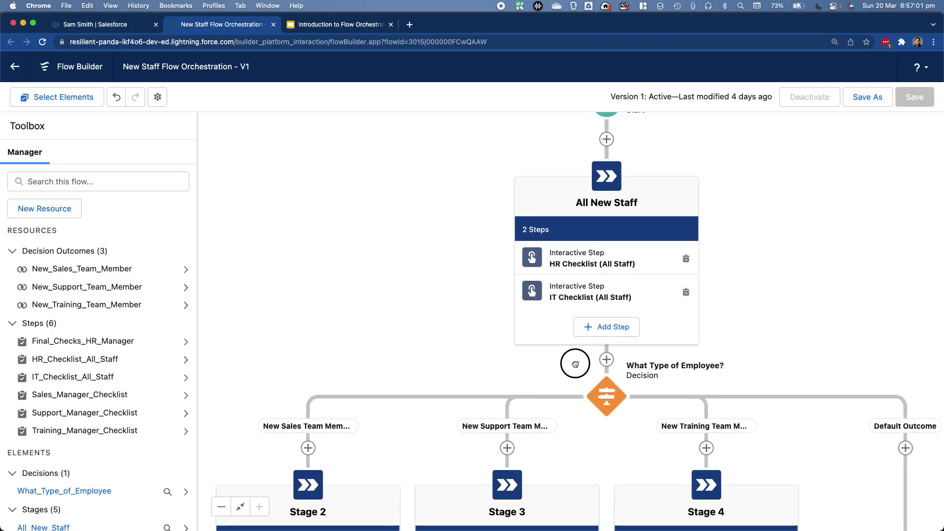
left_click_drag(585, 356, 589, 221)
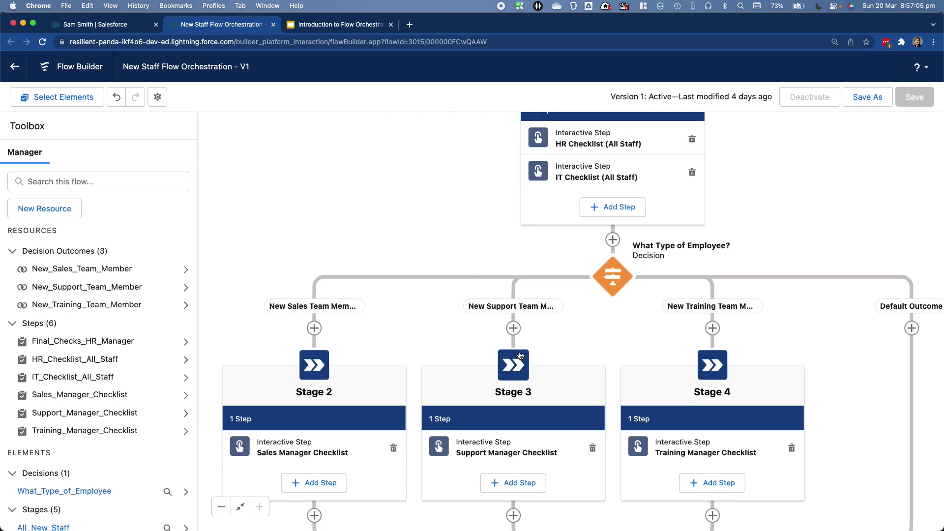
left_click_drag(547, 348, 544, 291)
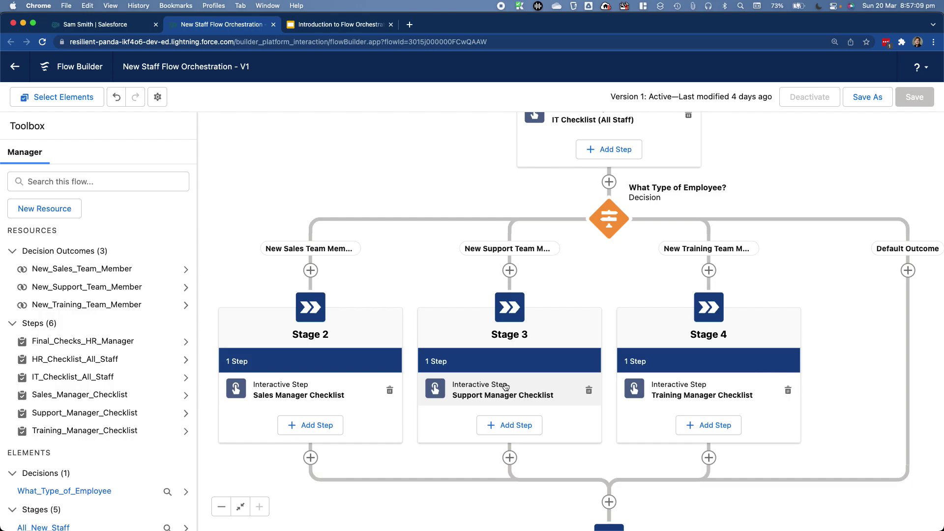
left_click_drag(576, 460, 513, 279)
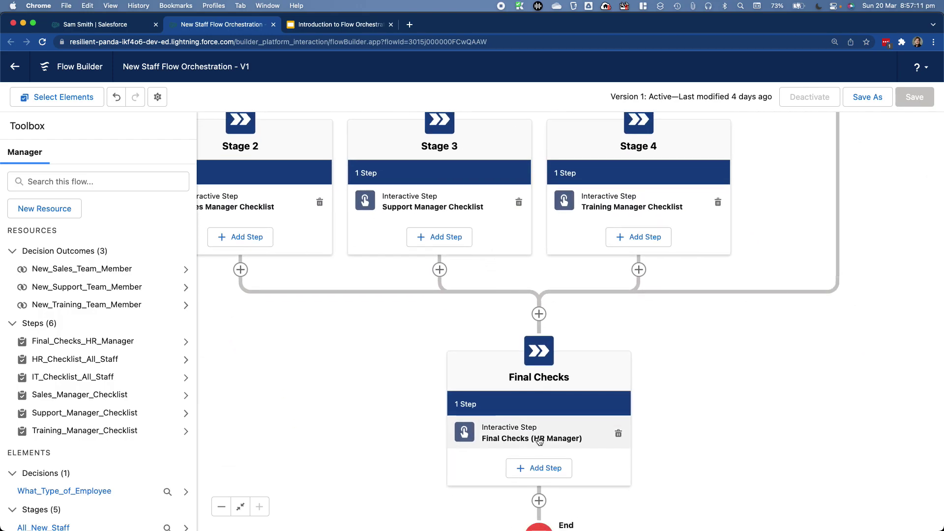
Glance at the presentation and the contact's Work Guide, and return to the All New Staff stage in Flow Builder.
left_click(320, 26)
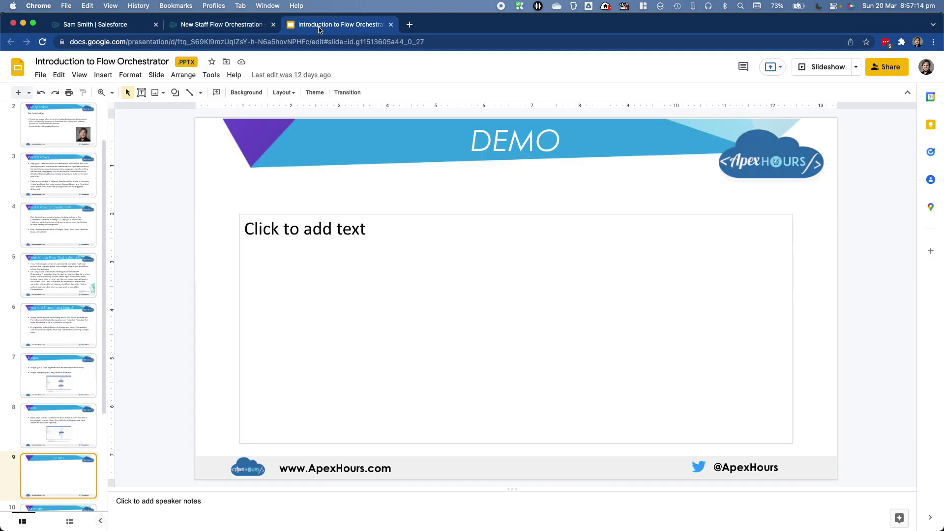
left_click(113, 25)
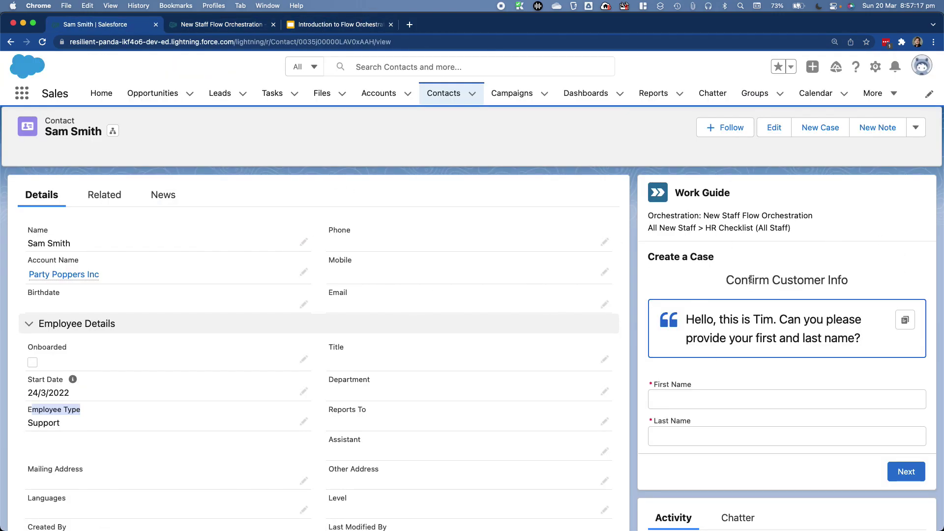
left_click(221, 24)
scroll(549, 272, "up", 10)
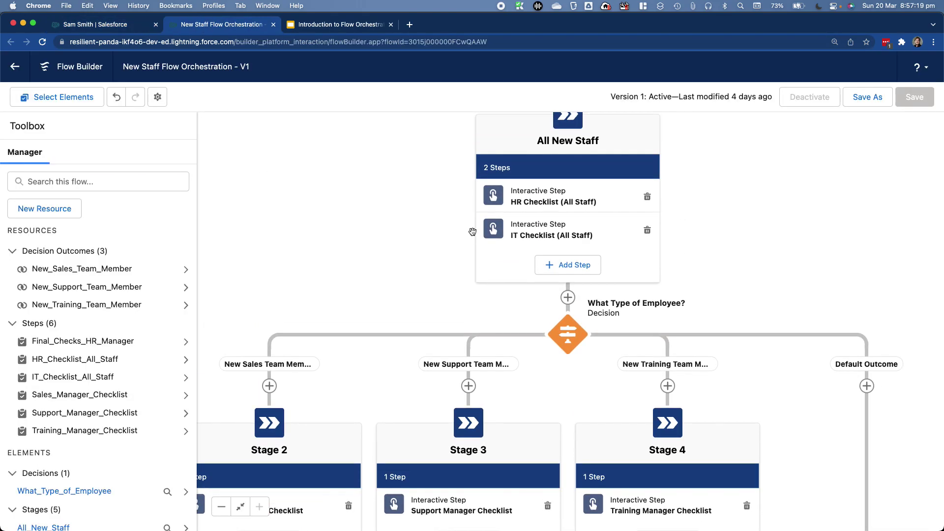
Compare the orchestration name in the contact's Work Guide with the orchestration's title in Flow Builder.
left_click(97, 20)
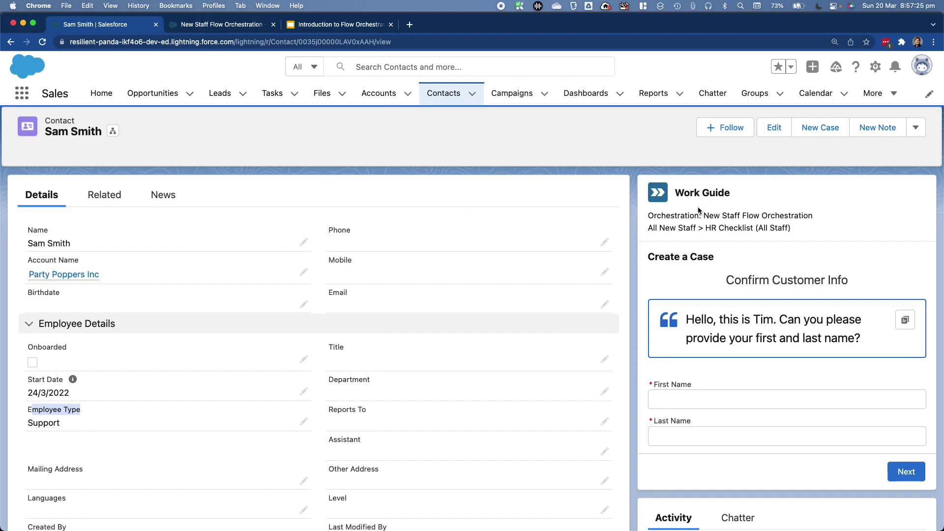
triple_click(772, 214)
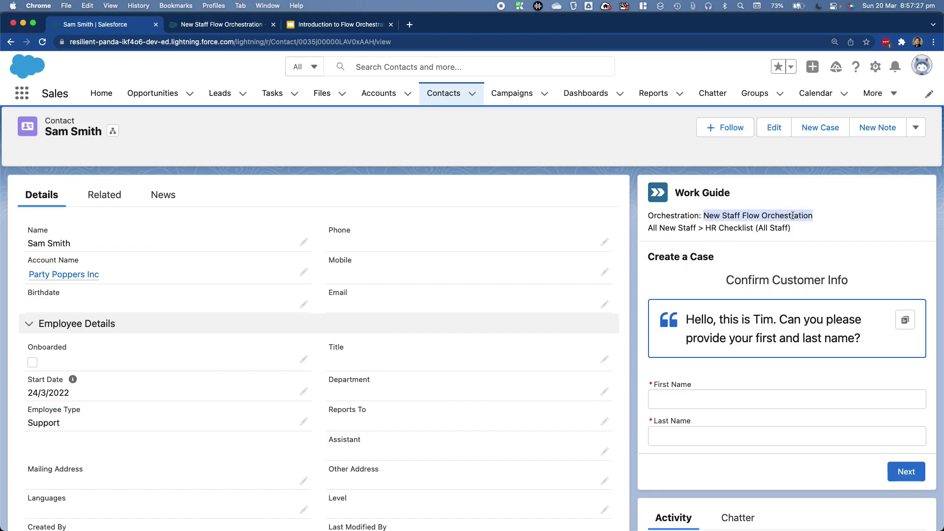
left_click(217, 25)
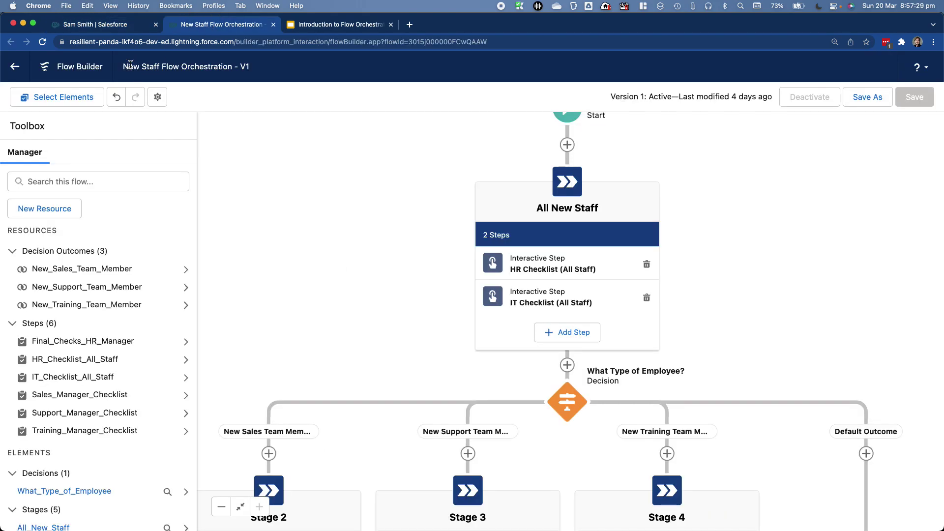
left_click(112, 29)
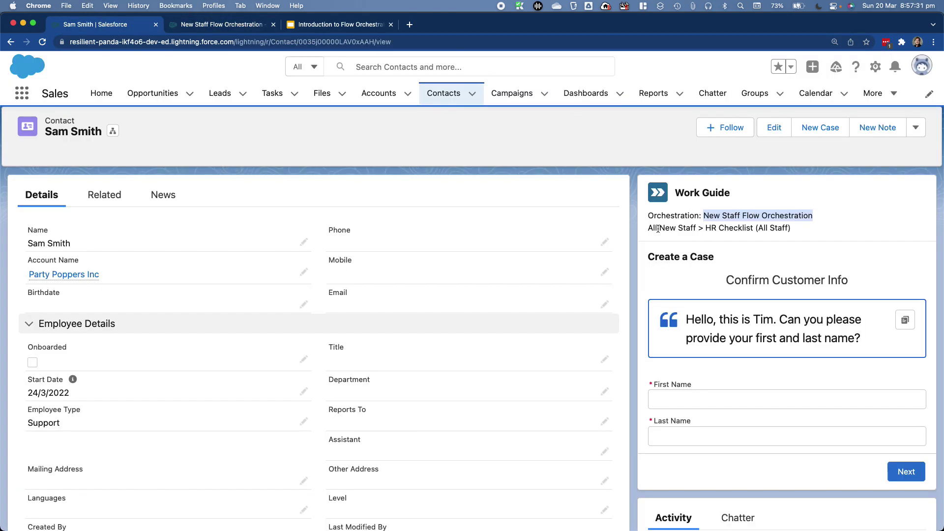
Match the Work Guide's stage and step path to the HR Checklist (All Staff) step, and examine the Create a Case screen flow.
left_click_drag(648, 229, 792, 230)
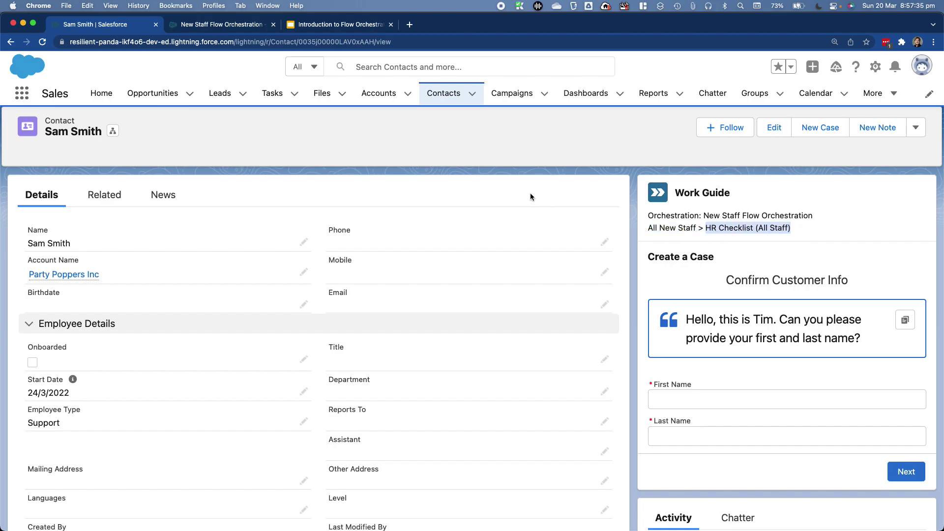
key("ctrl+Tab")
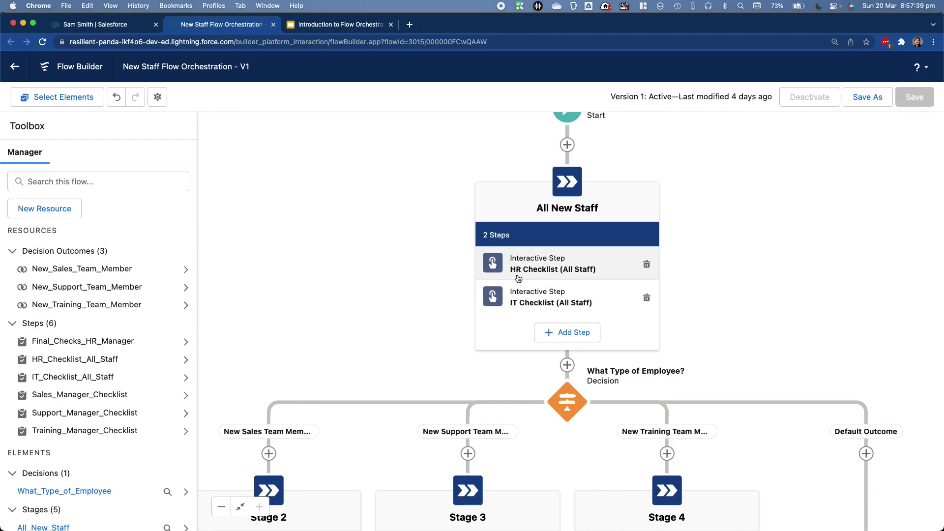
key("ctrl+shift+Tab")
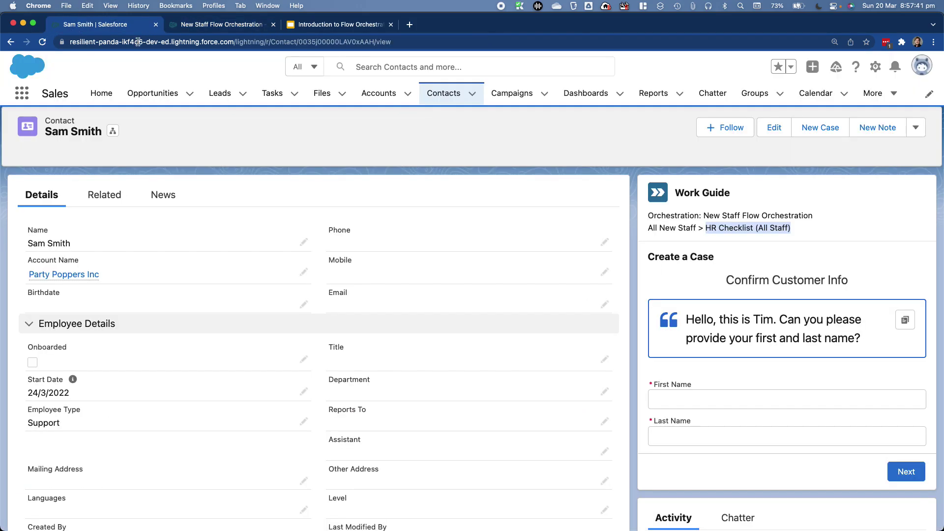
triple_click(680, 256)
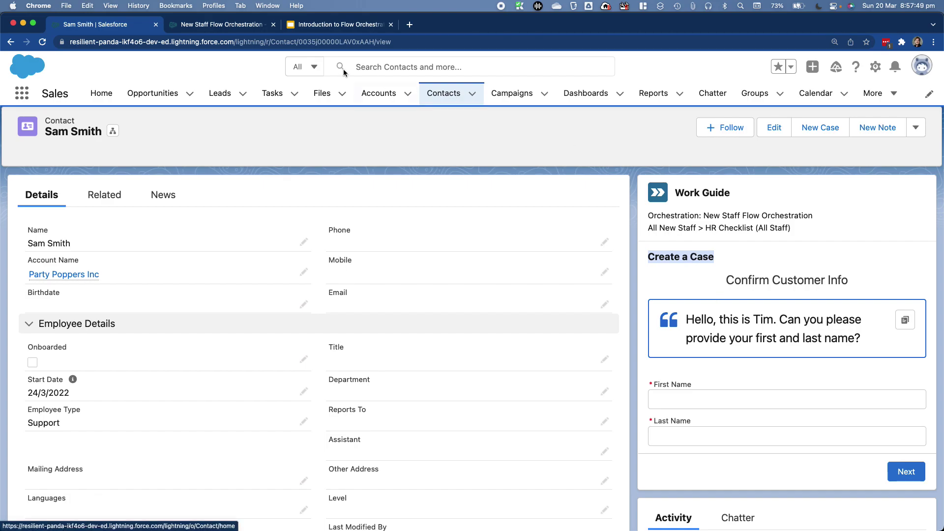
Find the Orchestration Work Items list by searching for "orches" and open the contact linked to the first HR Checklist work item.
left_click(880, 93)
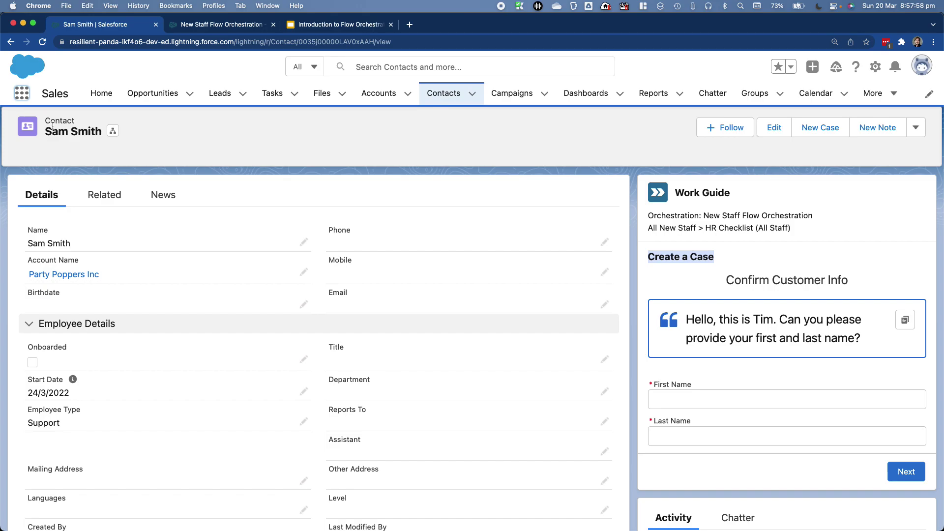
left_click(22, 93)
type("orches")
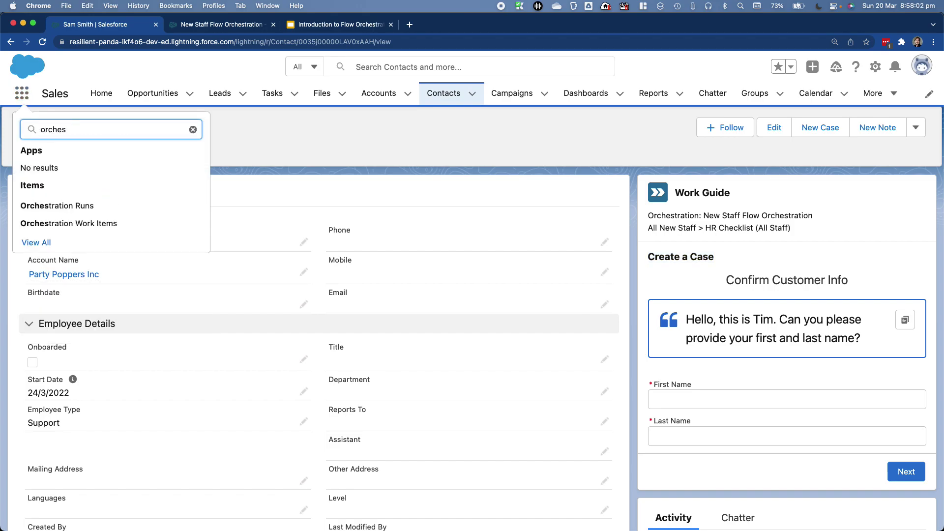
left_click(75, 225)
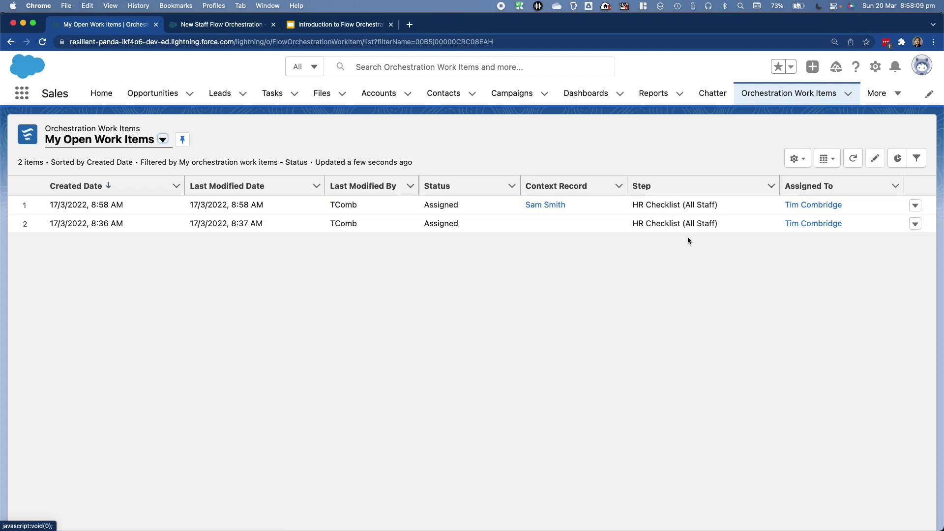
left_click(543, 205)
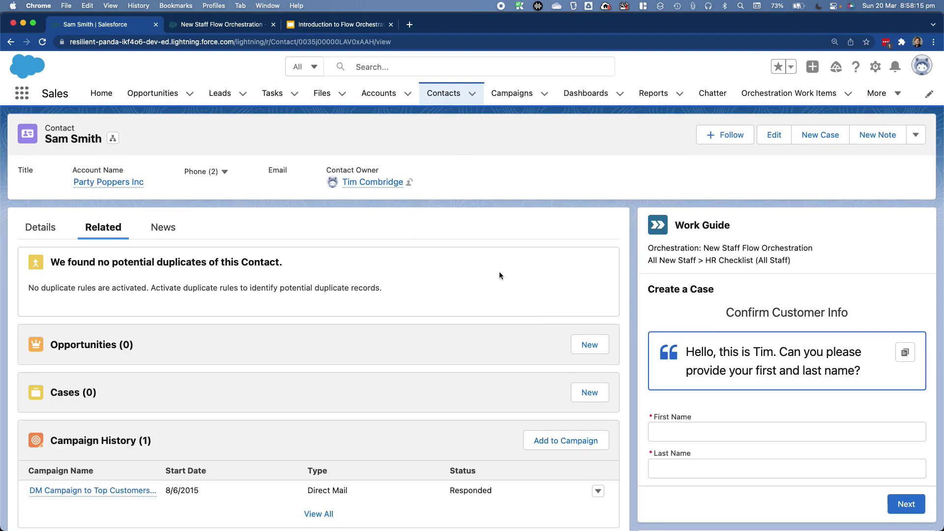
scroll(705, 405, "down", 1)
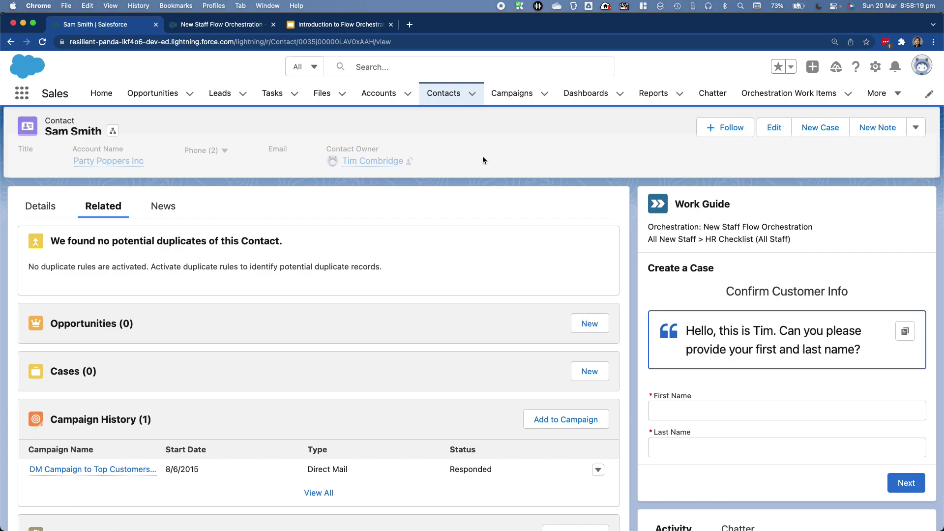
scroll(497, 195, "up", 1)
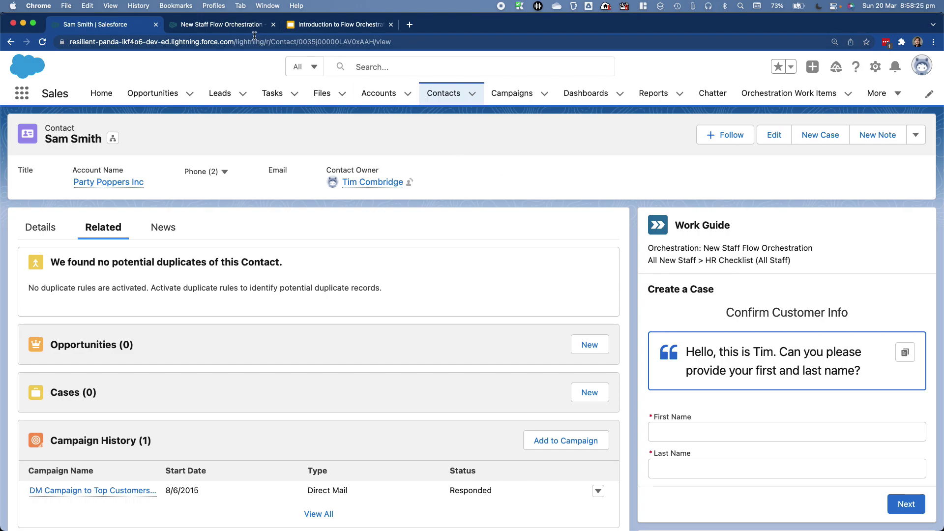
Revisit the All New Staff stage in Flow Builder, switch to the Google Slides presentation and start its slideshow.
key("ctrl+Tab")
left_click_drag(413, 294, 459, 278)
key("ctrl+Tab")
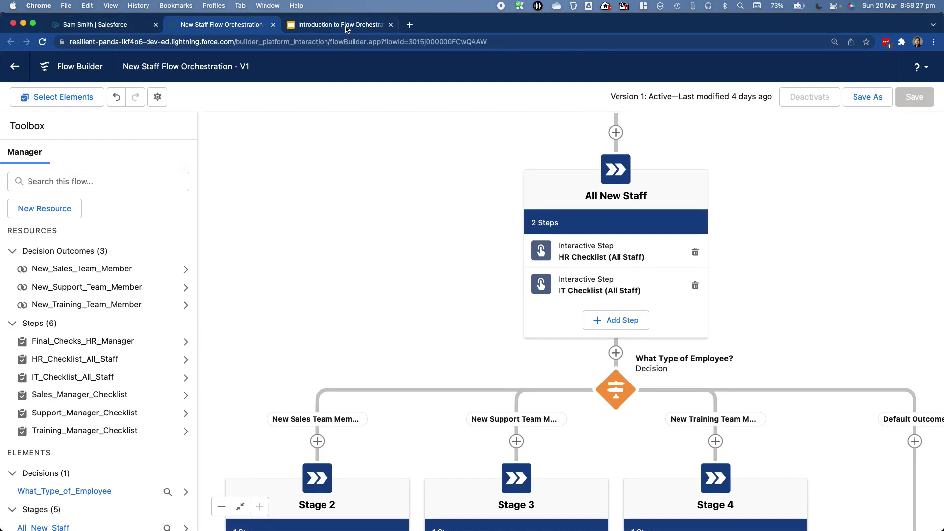
left_click(836, 71)
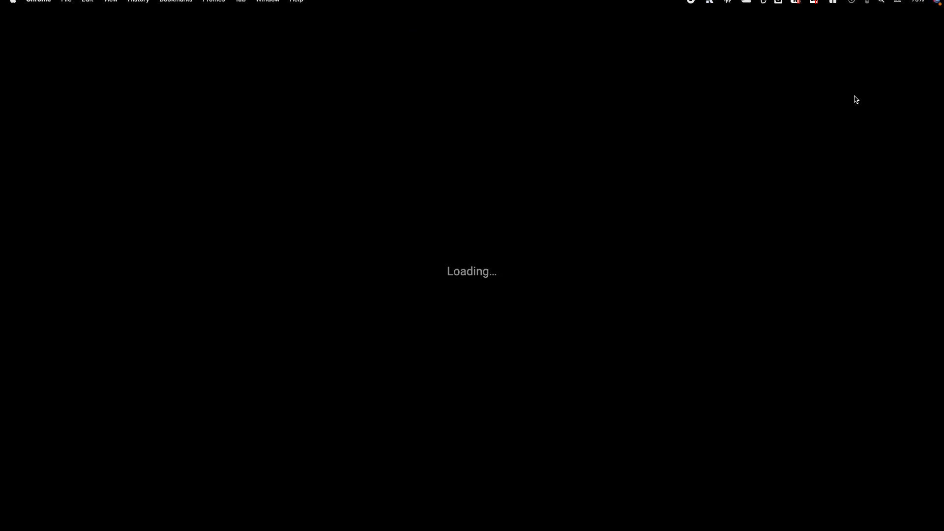